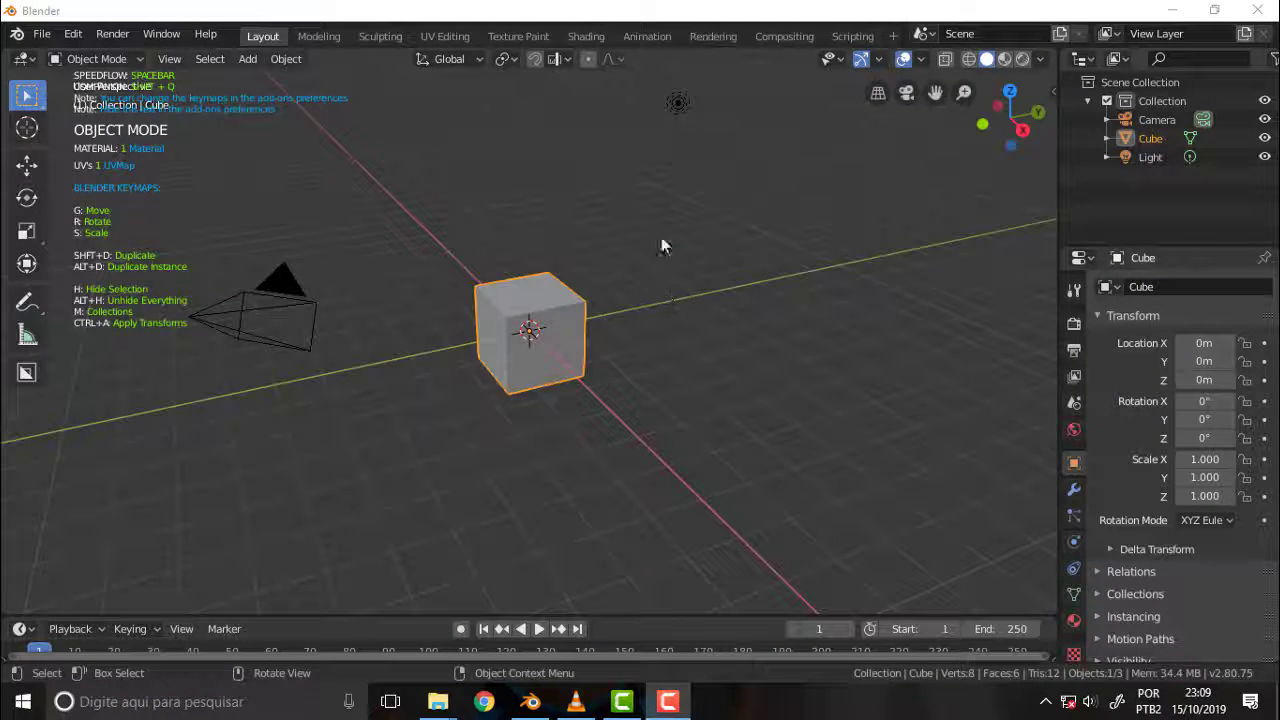
- Zoom in, delete the default cube, then call up the Speedflow Companion primitives menu with Shift+Q
scroll(611, 228, "up", 1)
scroll(611, 225, "up", 1)
scroll(611, 225, "up", 1)
scroll(612, 227, "up", 1)
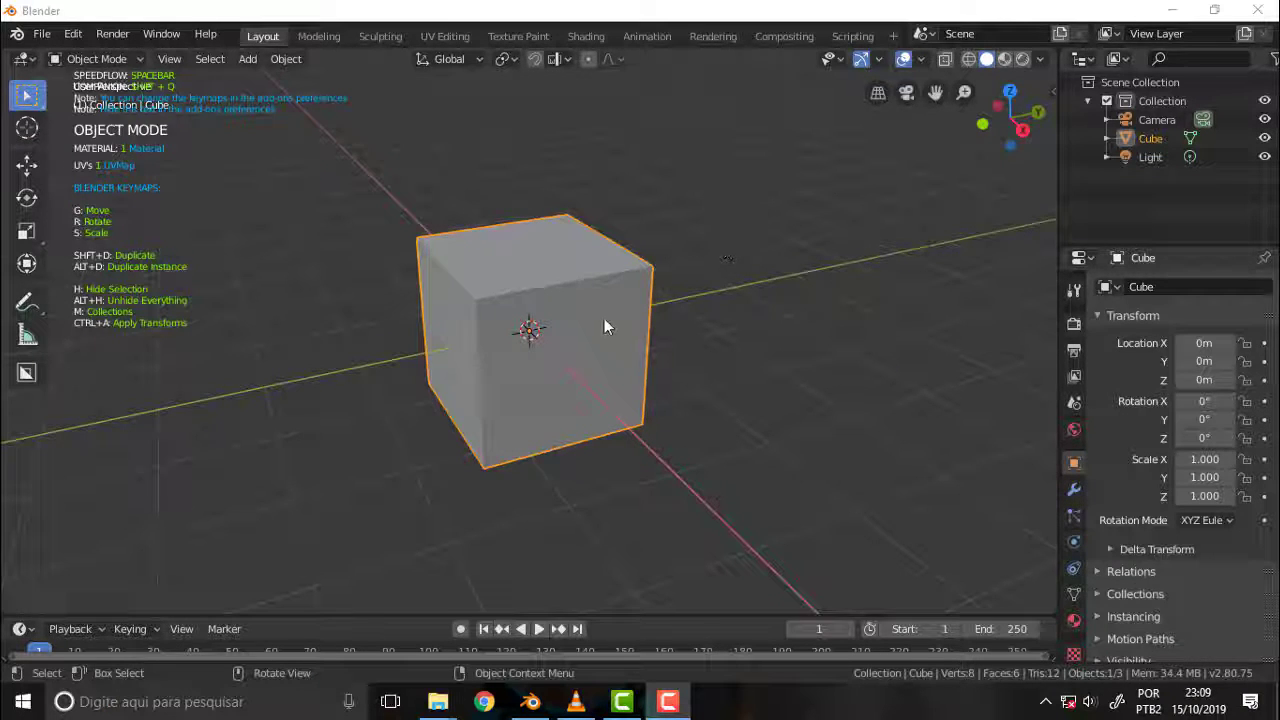
key("Delete")
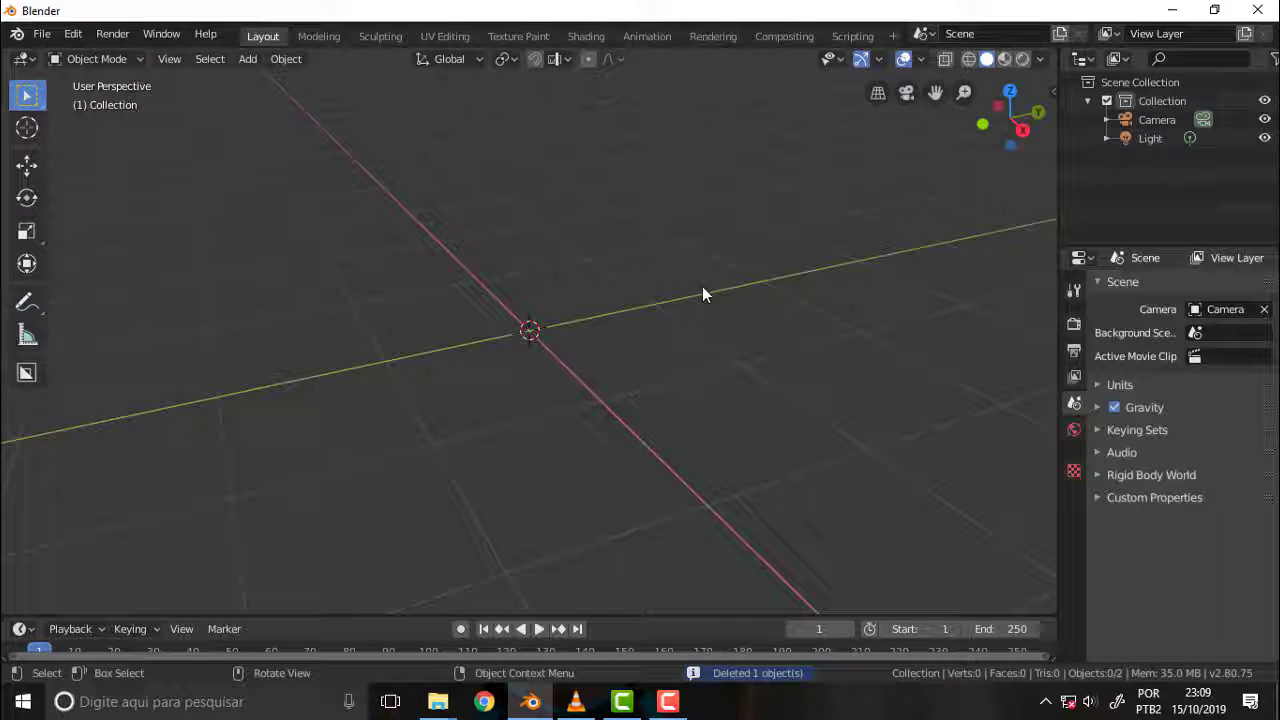
middle_click_drag(688, 286, 790, 311)
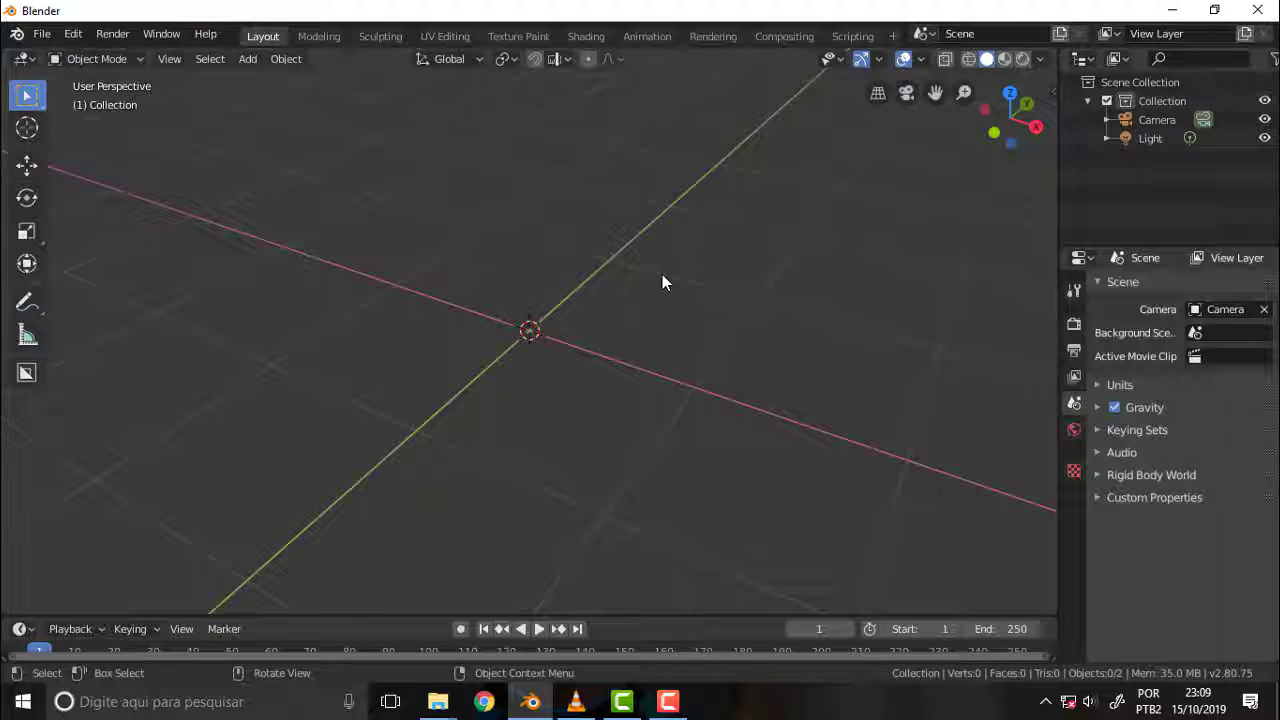
key("shift+q")
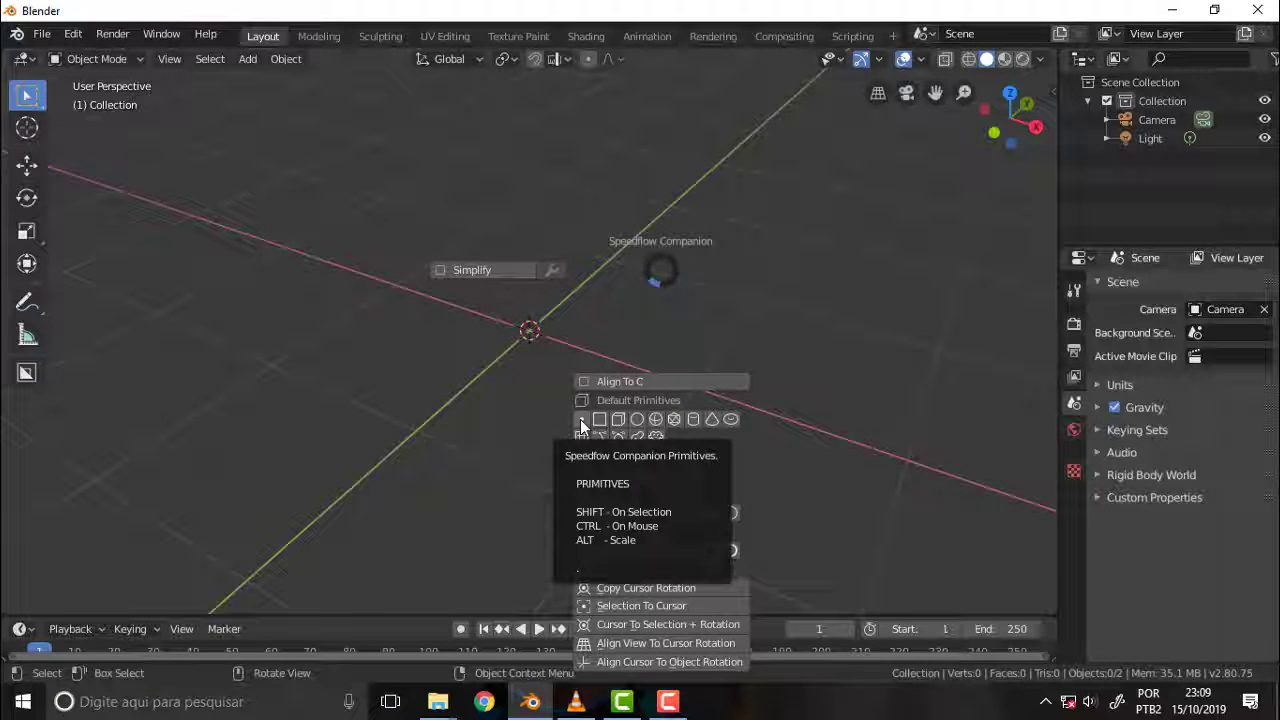
- Add a single-vertex Plane and give it a Speedflow Displace modifier at strength 0.400
left_click(581, 421)
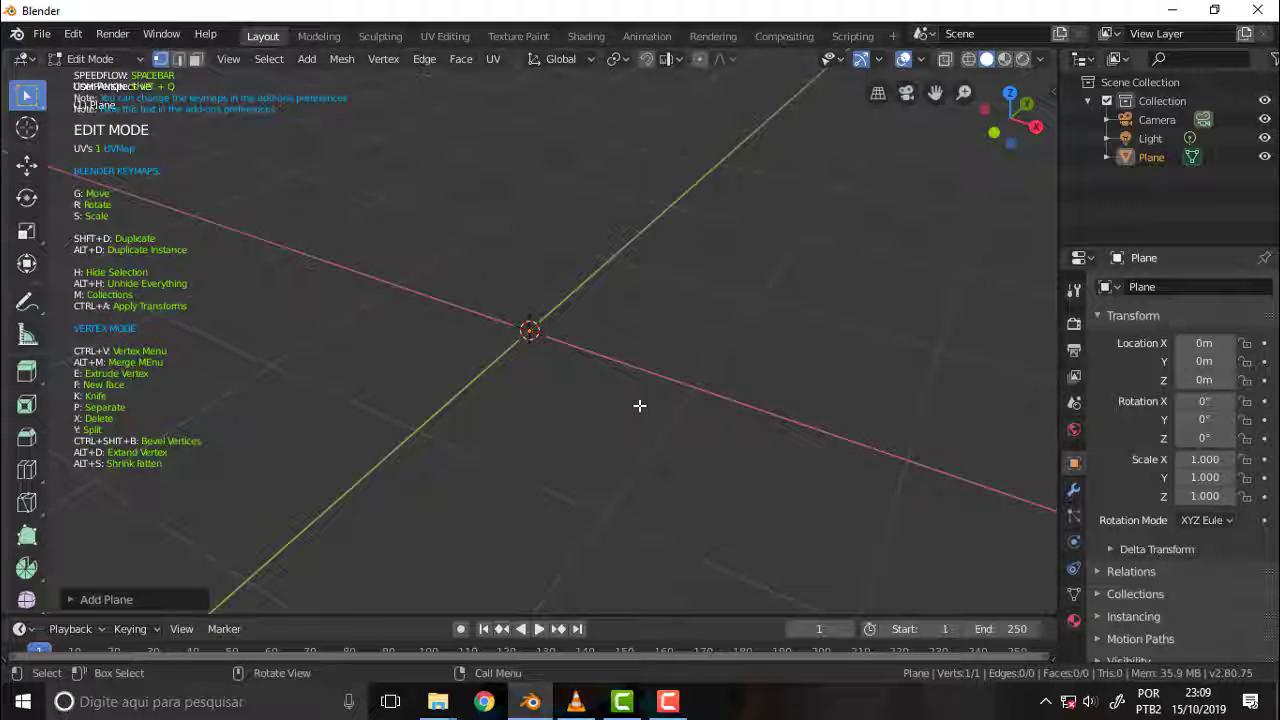
key("space")
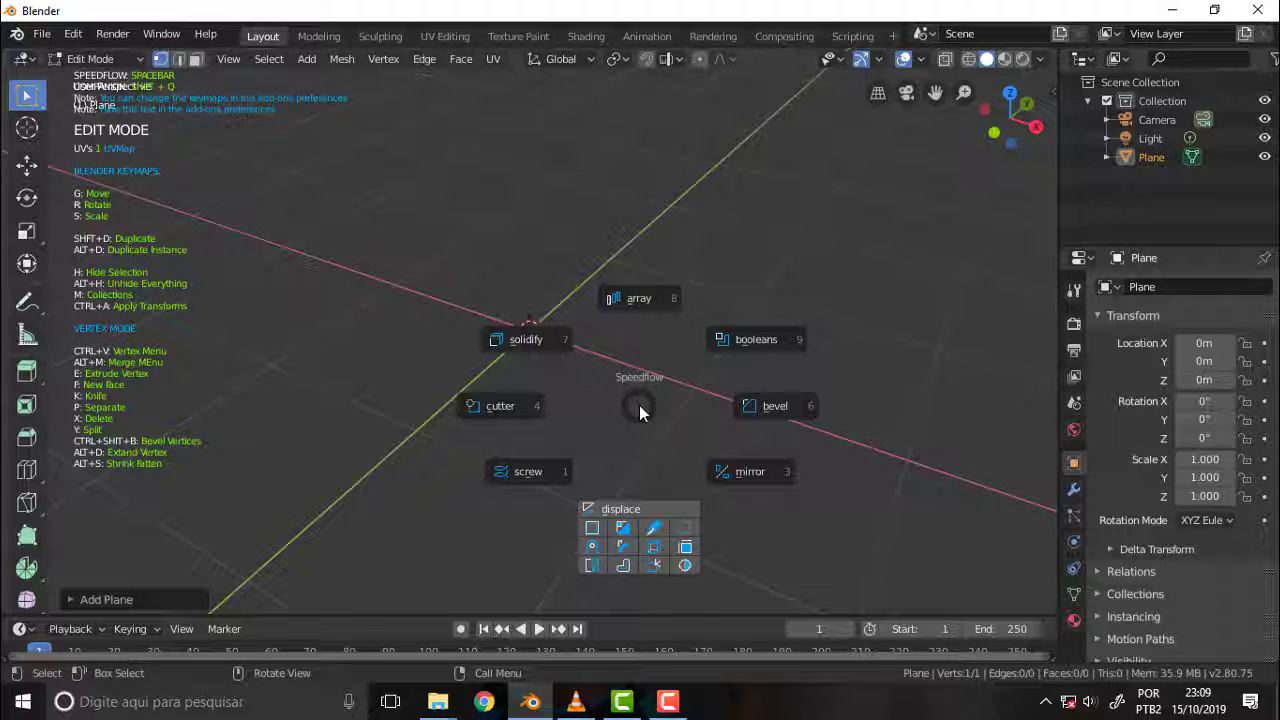
left_click(649, 510)
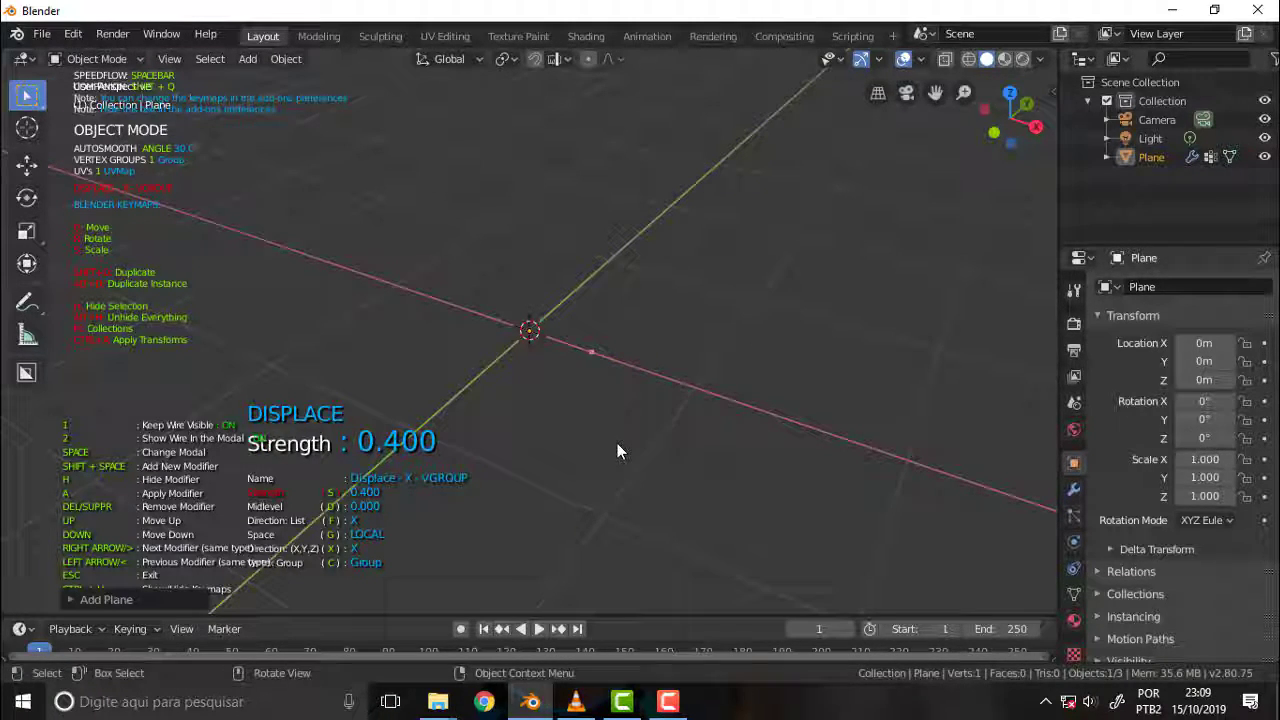
- Cycle the Displace direction through Y and Z, then back to X
key("n")
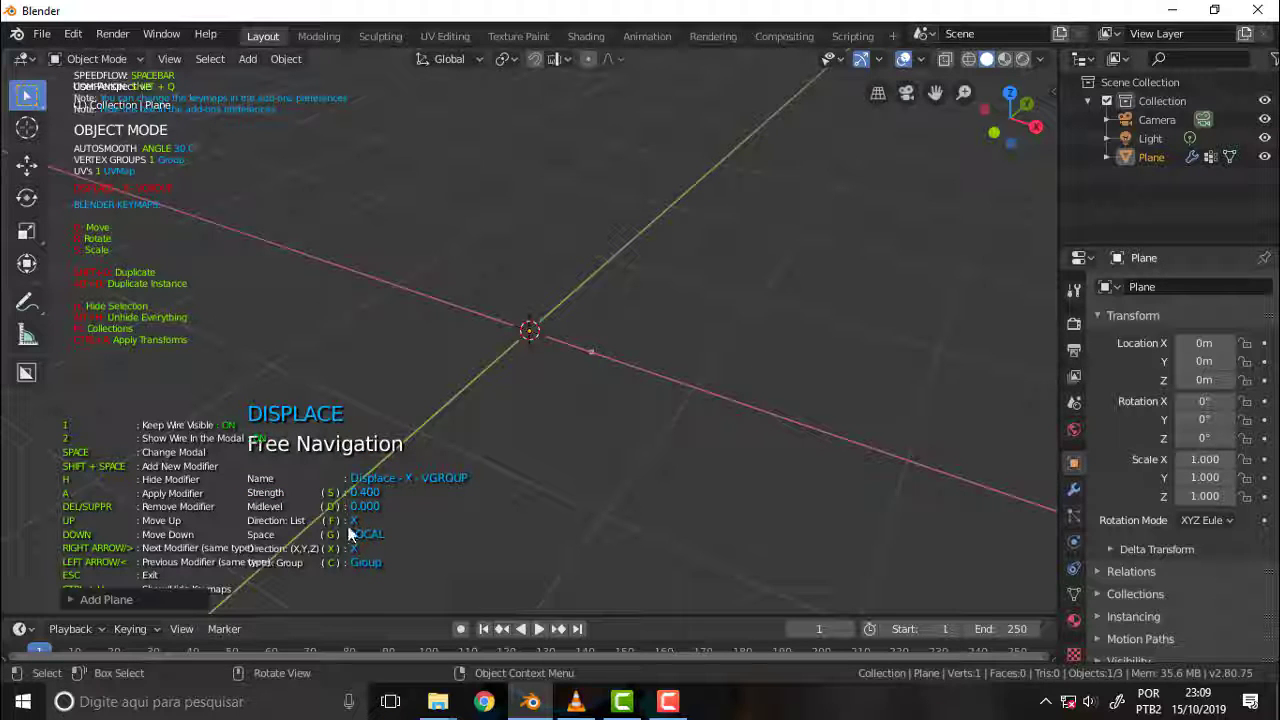
key("x")
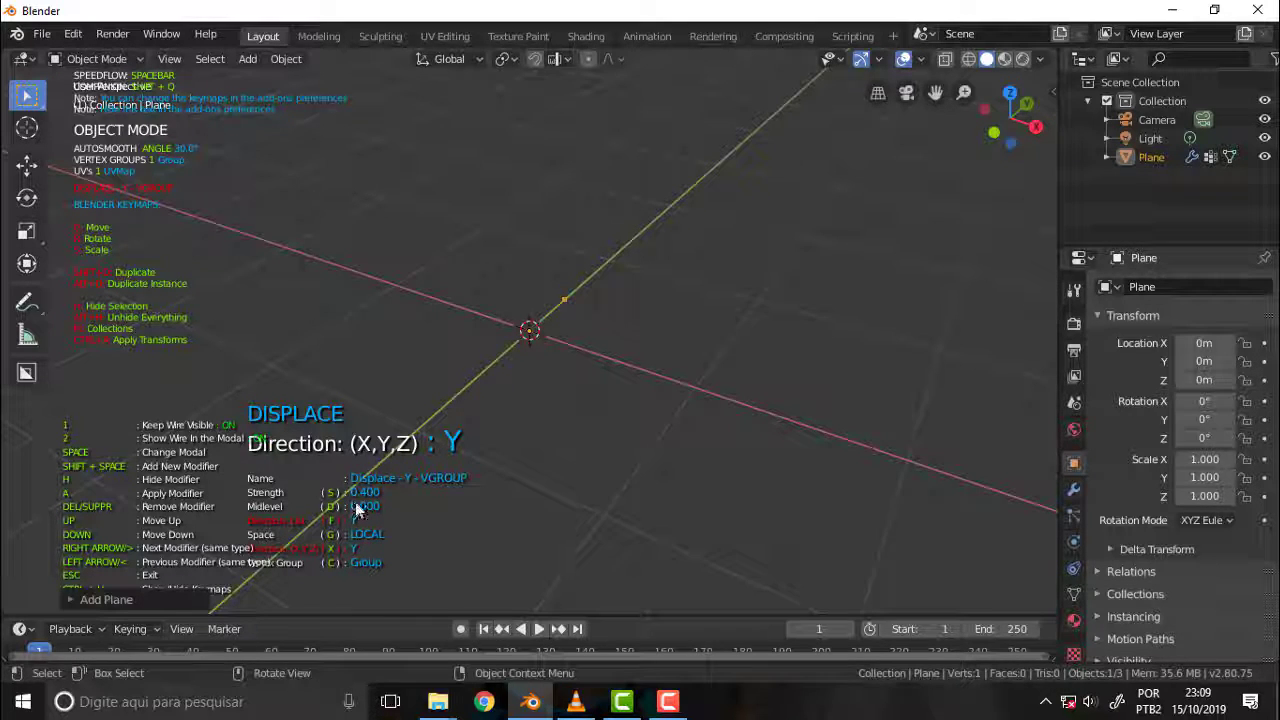
key("x")
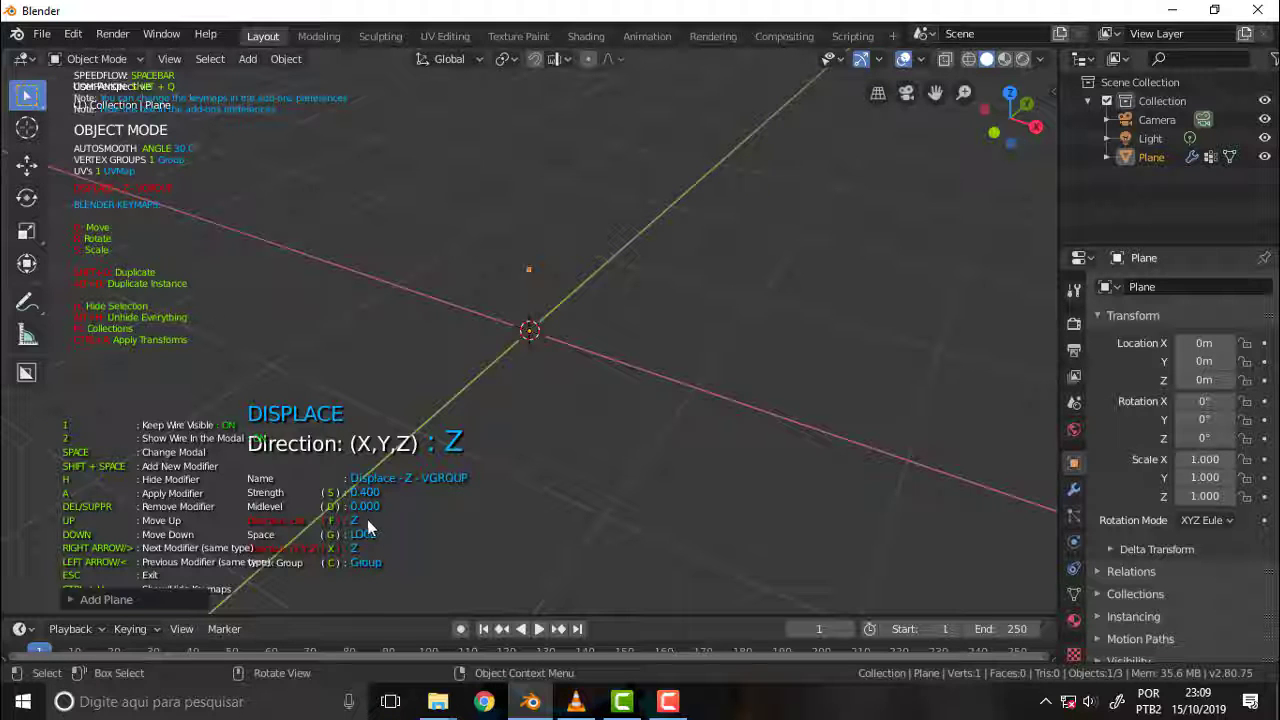
key("s")
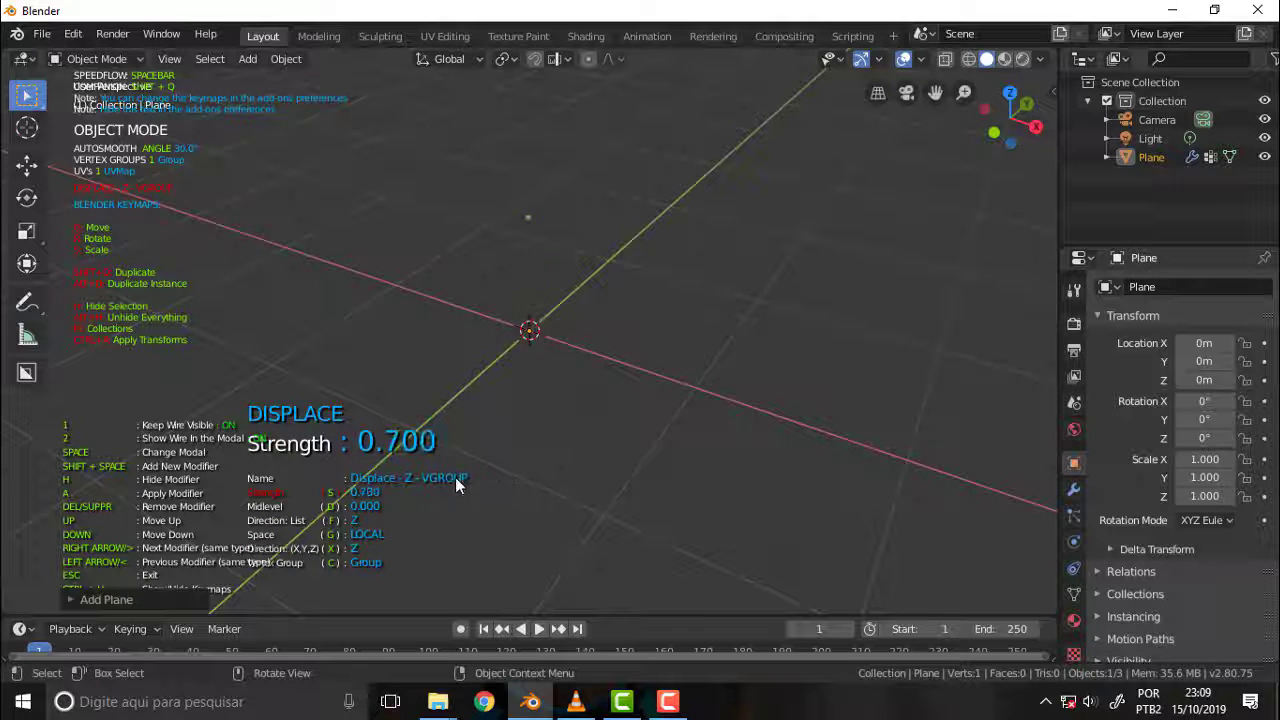
key("n")
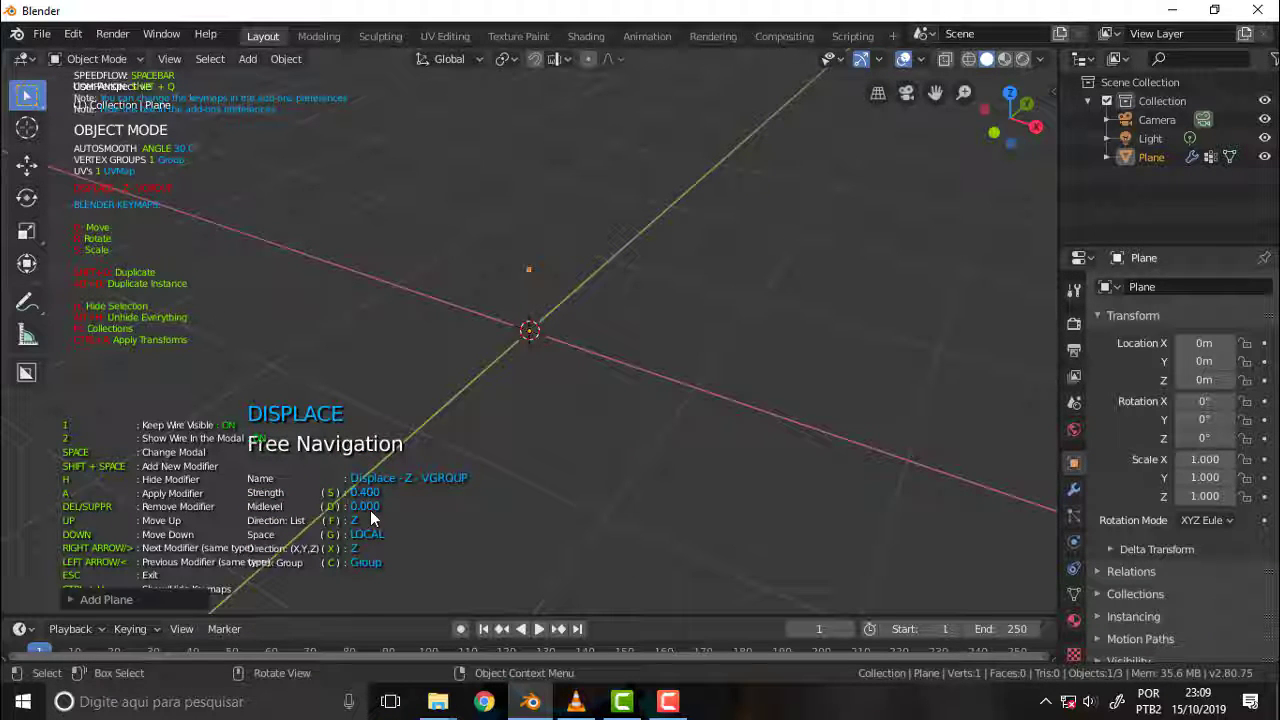
key("x")
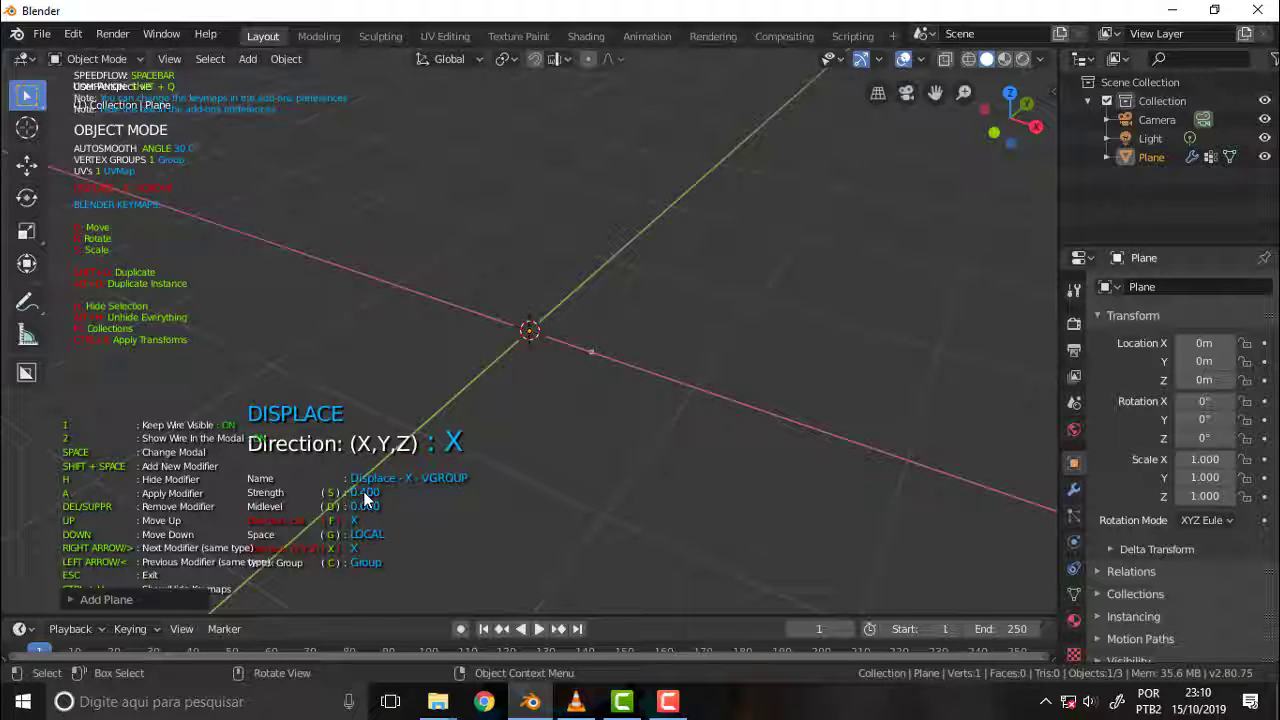
- Set the X-axis displace strength to 0.680 and reopen the Speedflow modifier menu
key("s")
left_click(477, 482)
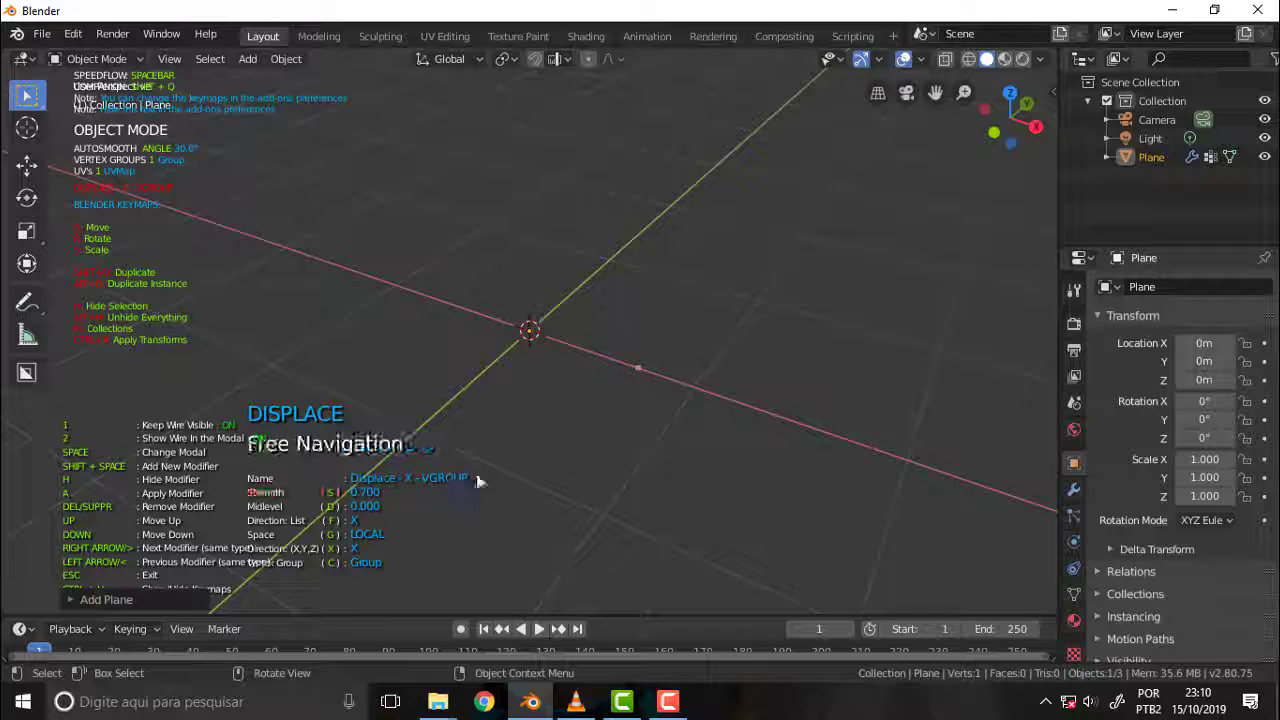
mouse_move(514, 257)
middle_mouse_down()
mouse_move(537, 222)
mouse_move(531, 234)
middle_mouse_up()
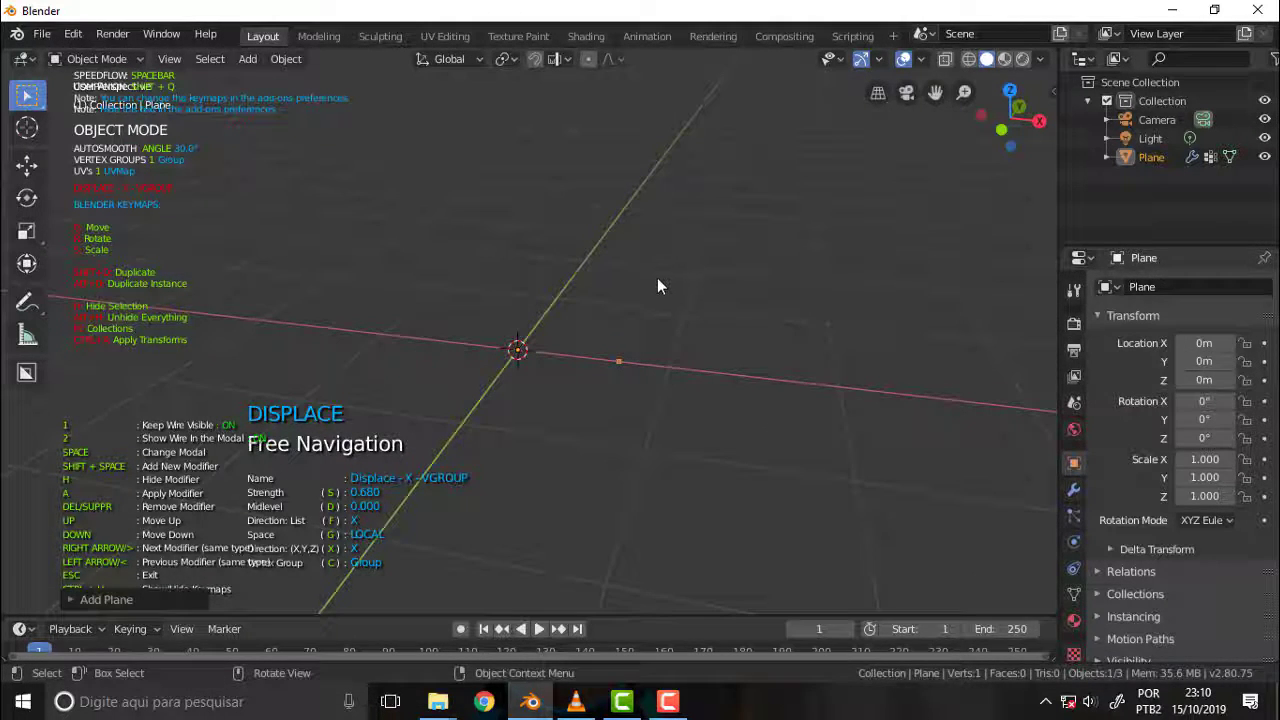
key("space")
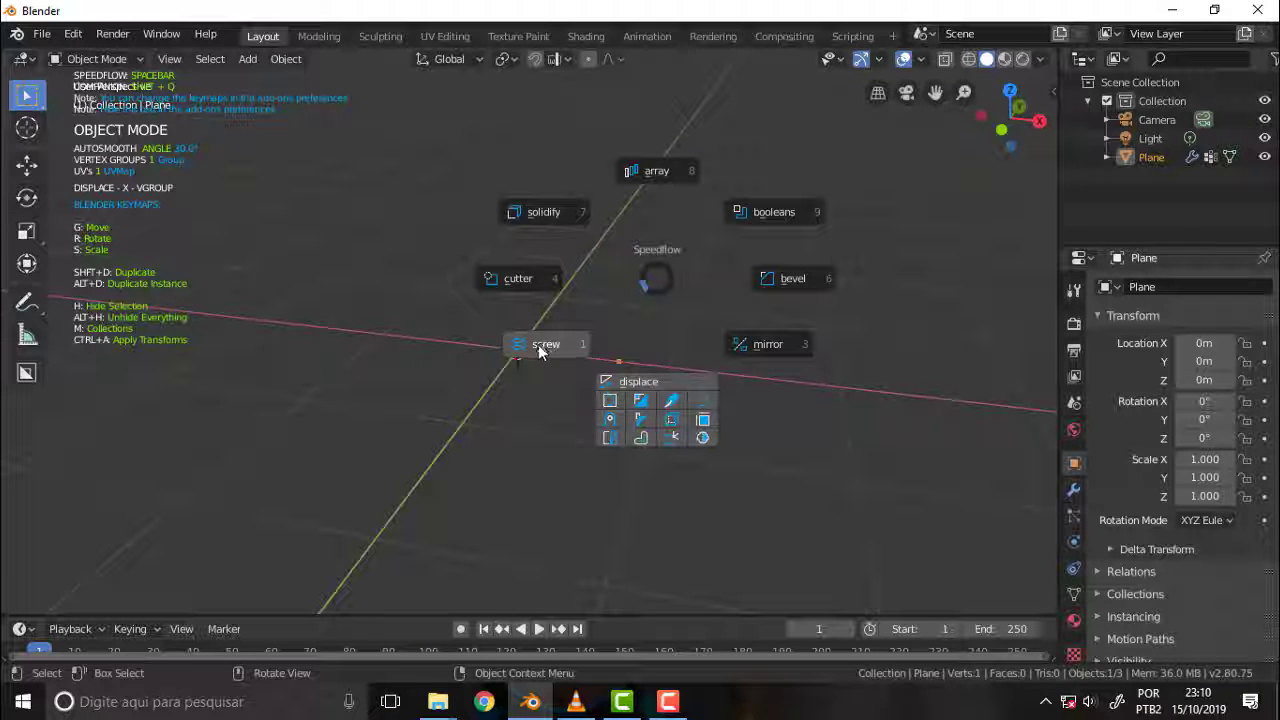
- Add a Screw modifier and, after trying Y and X, spin the vertex around Z
left_click(540, 348)
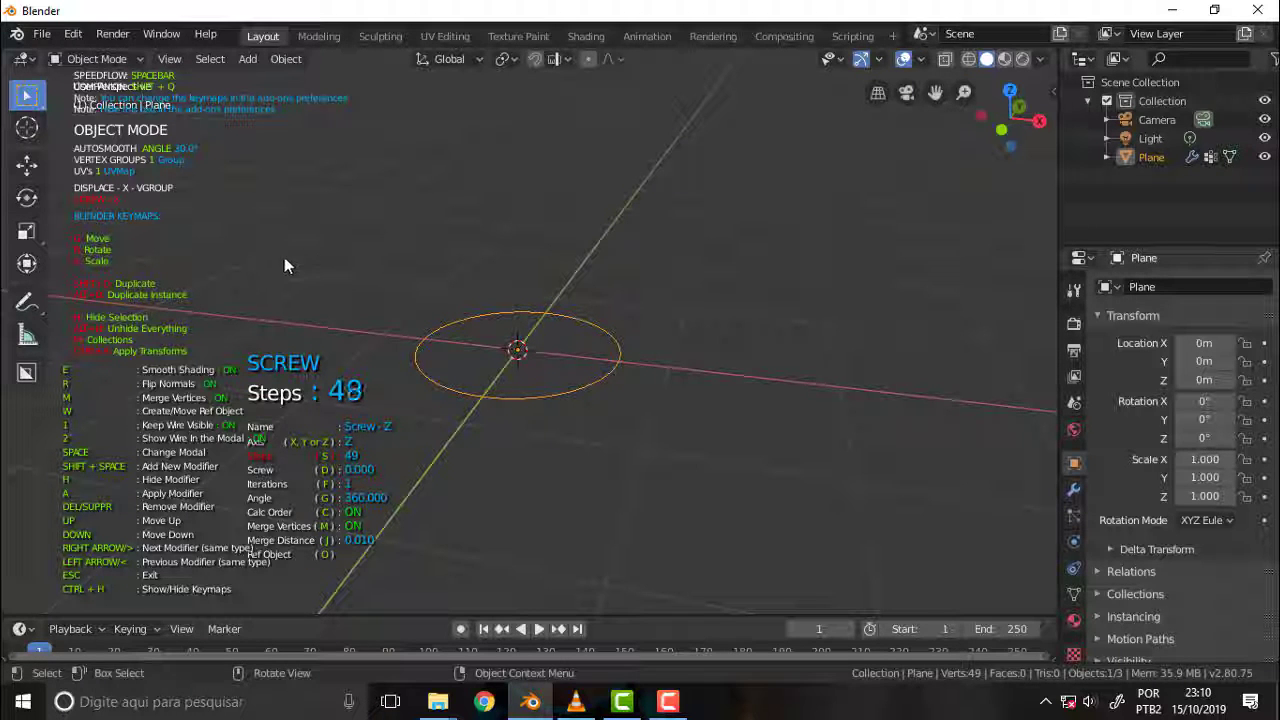
key("s")
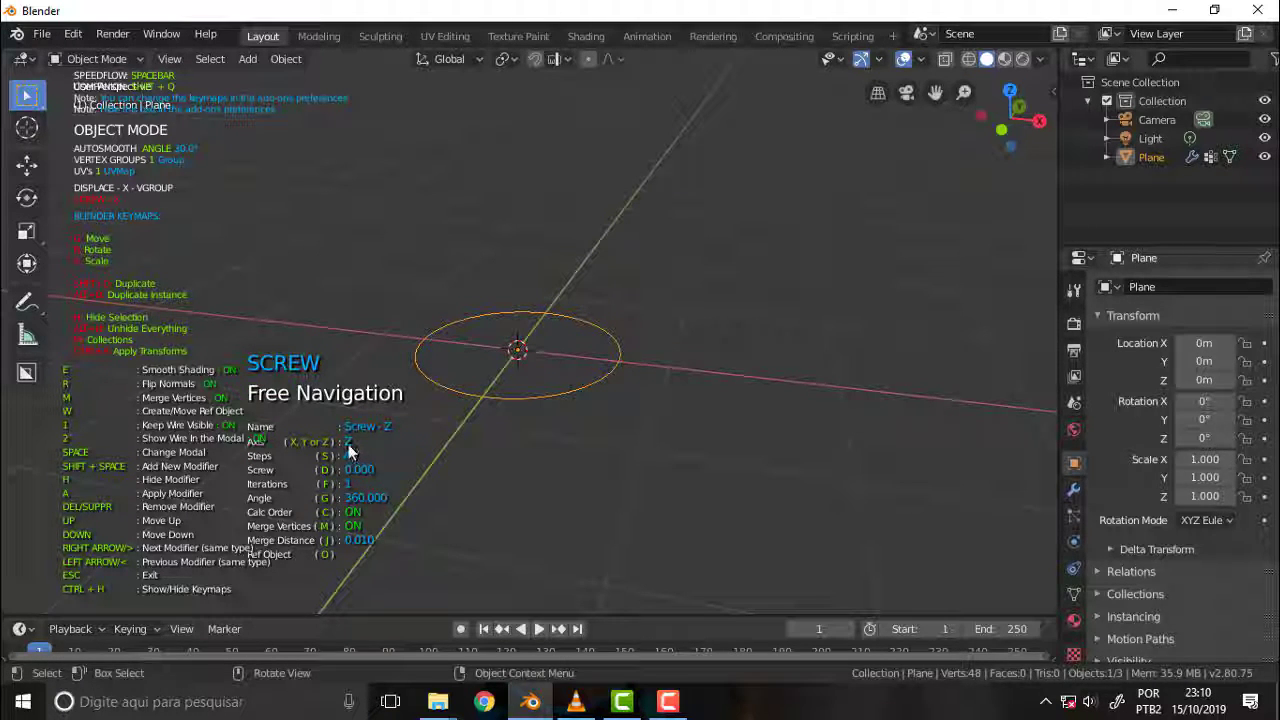
key("z")
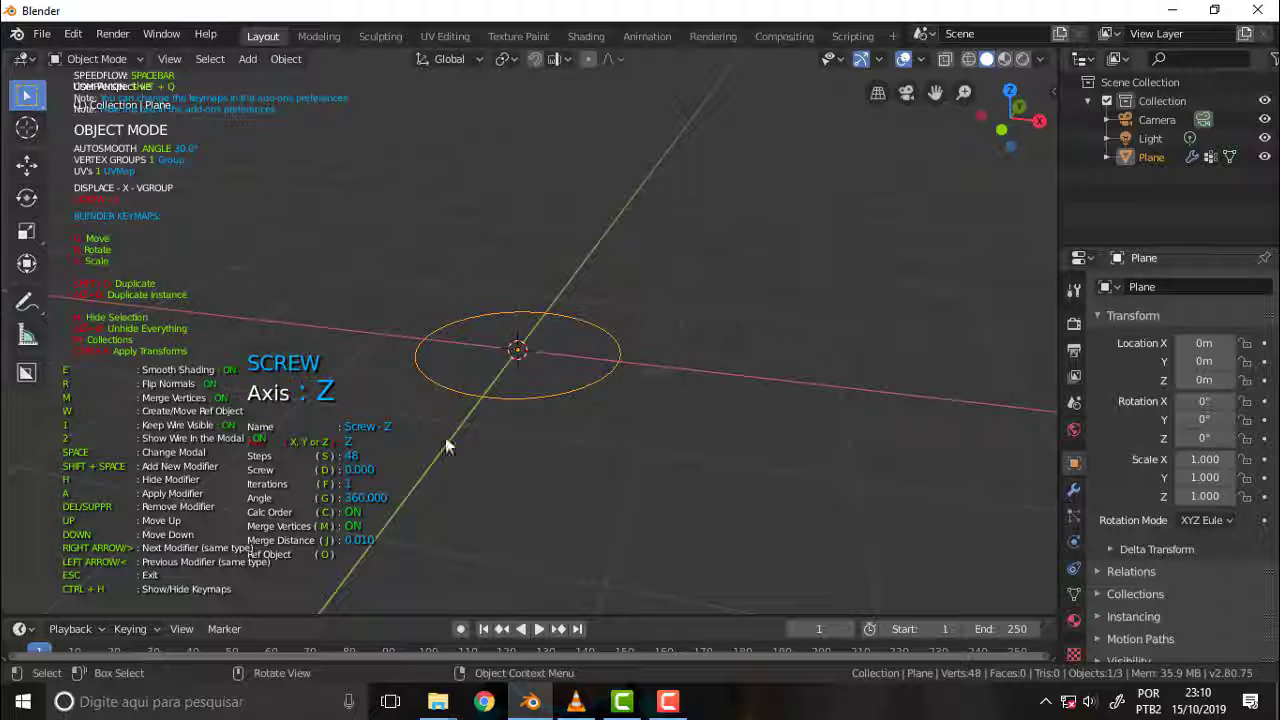
key("y")
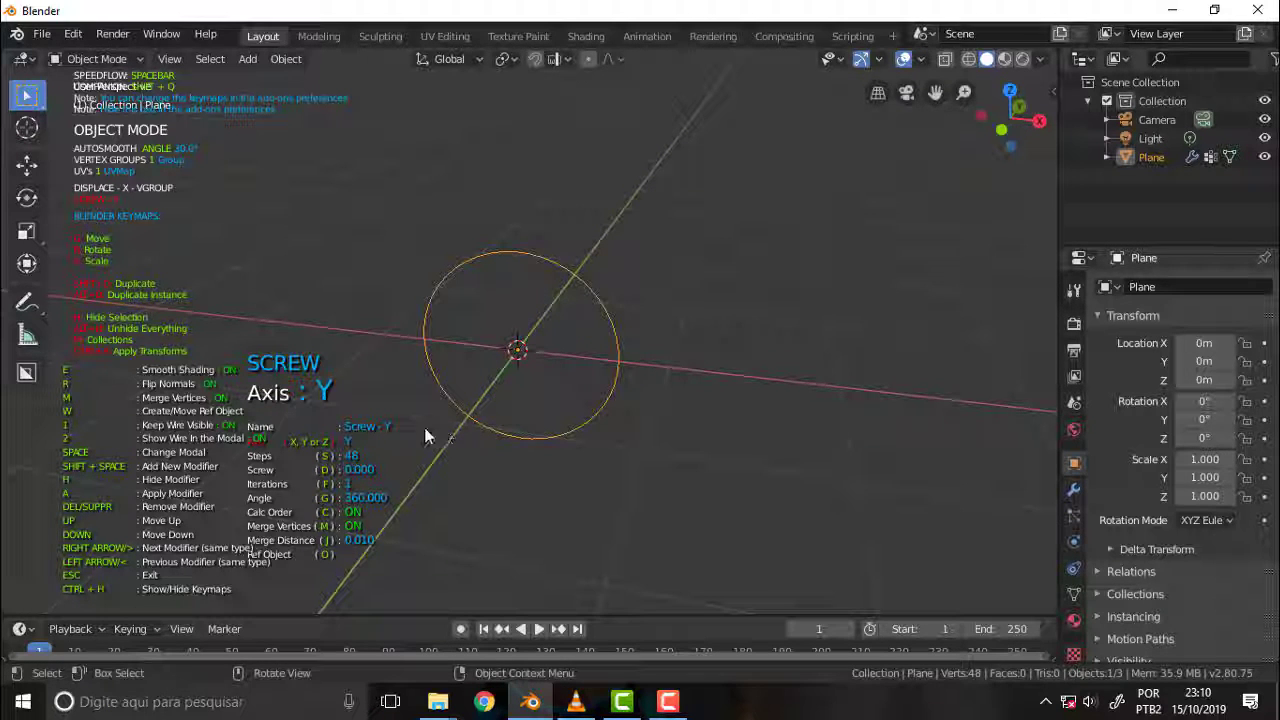
key("x")
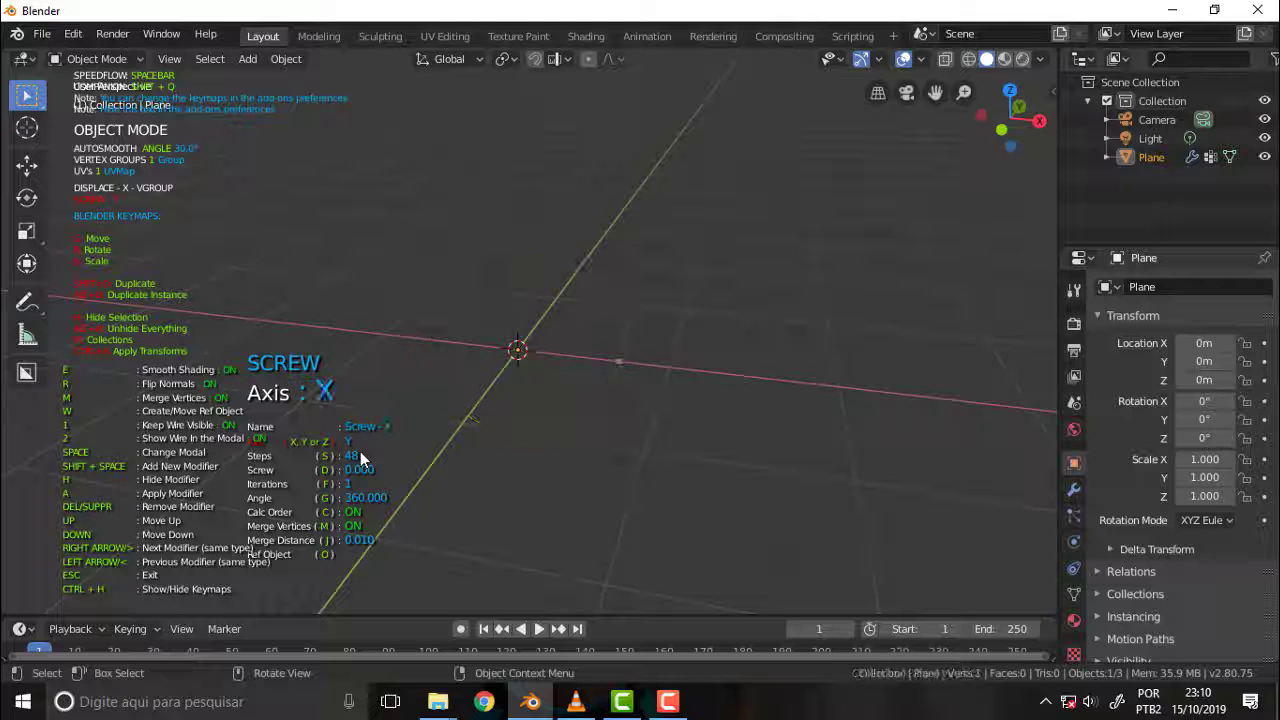
key("z")
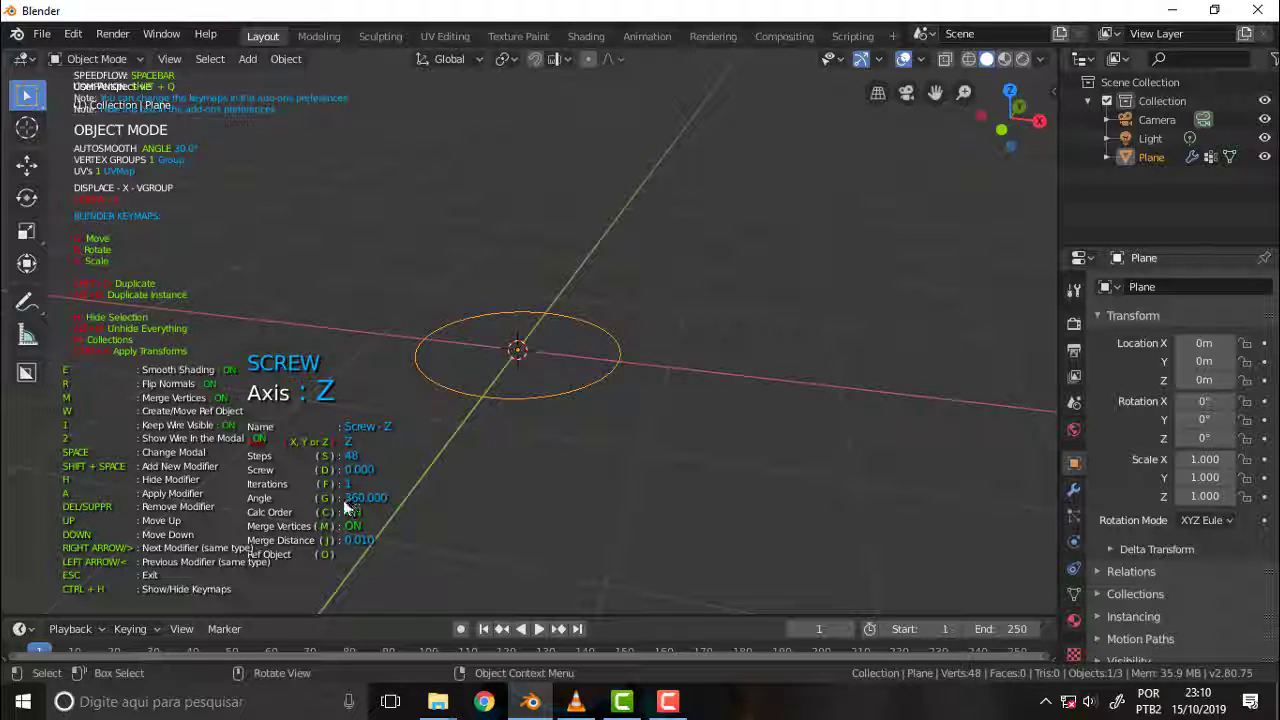
- Keep the screw angle at 360° and iterations at 1 for a flat 48-step ring
key("g")
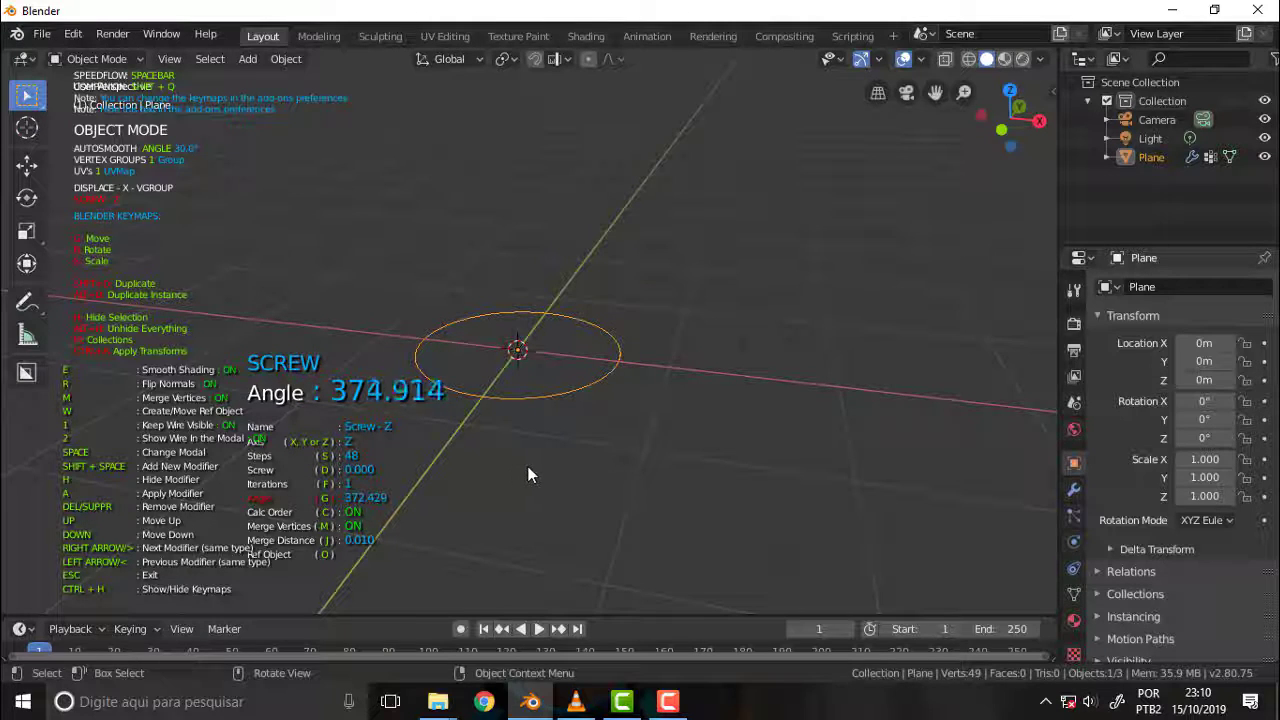
right_click(375, 469)
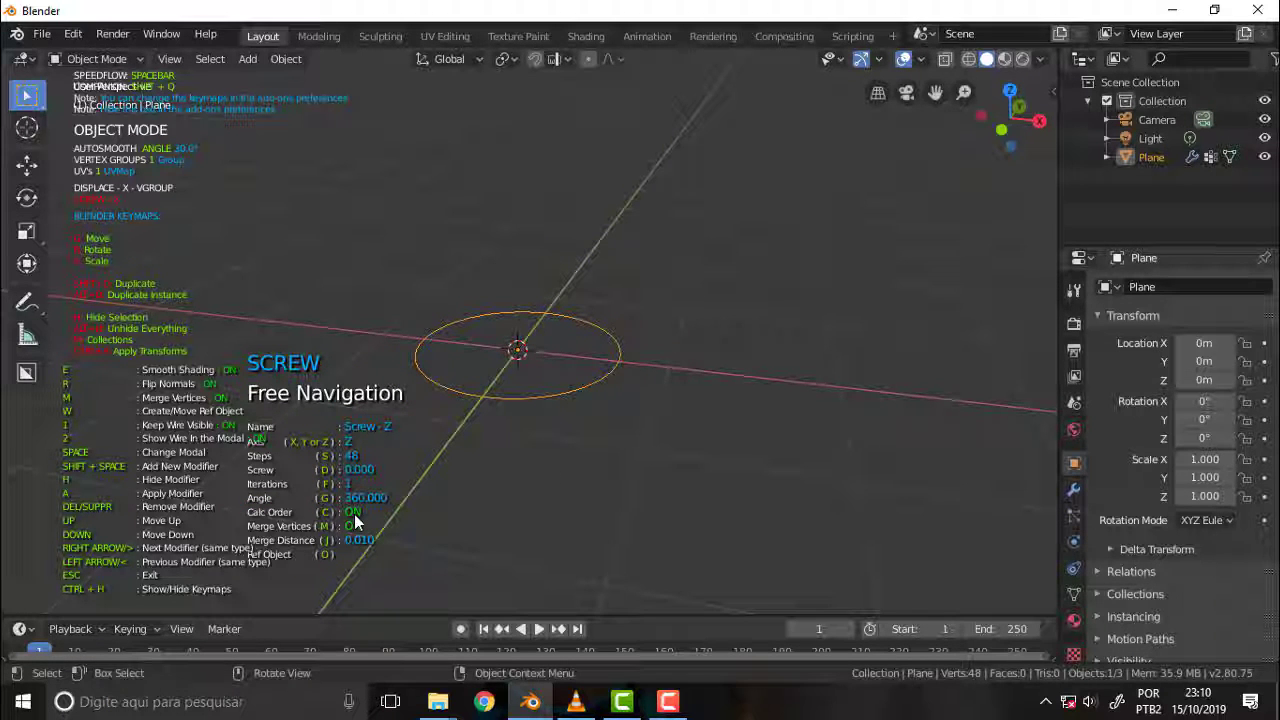
key("f")
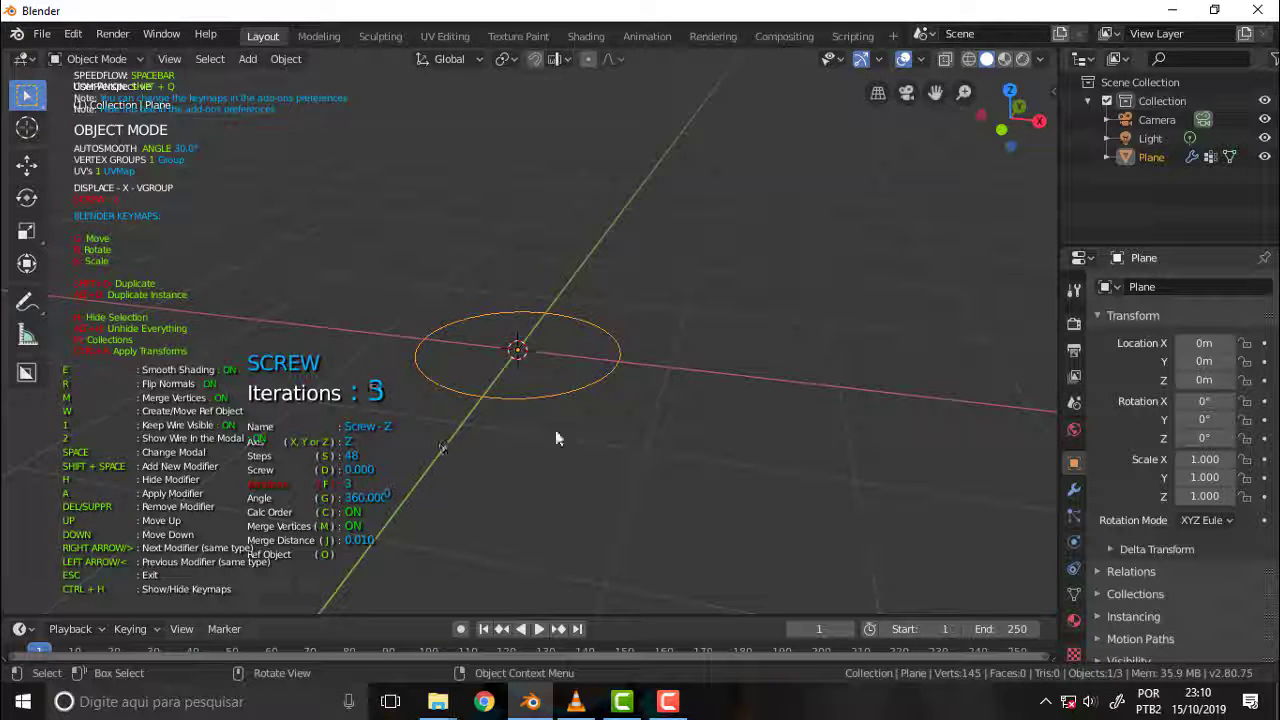
right_click(326, 469)
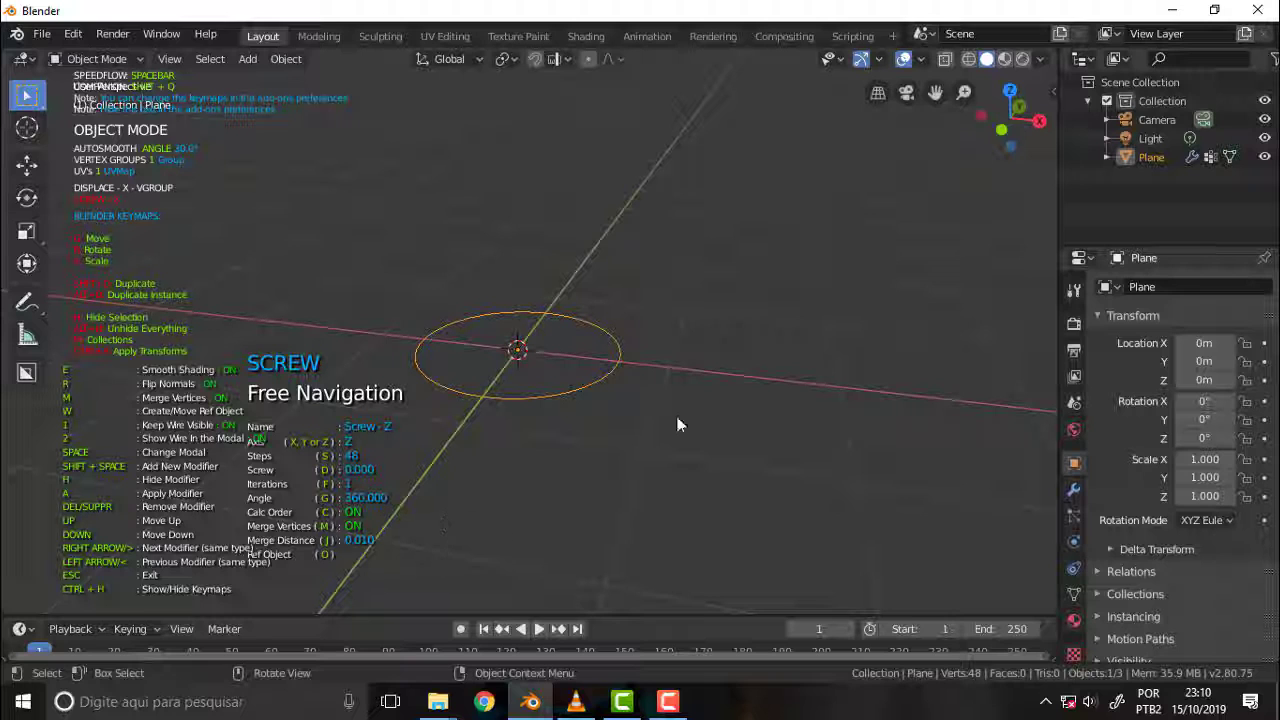
- Confirm the screw, then try a Speedflow rectangle primitive, which adds a Bool_Objects collection
left_click(662, 319)
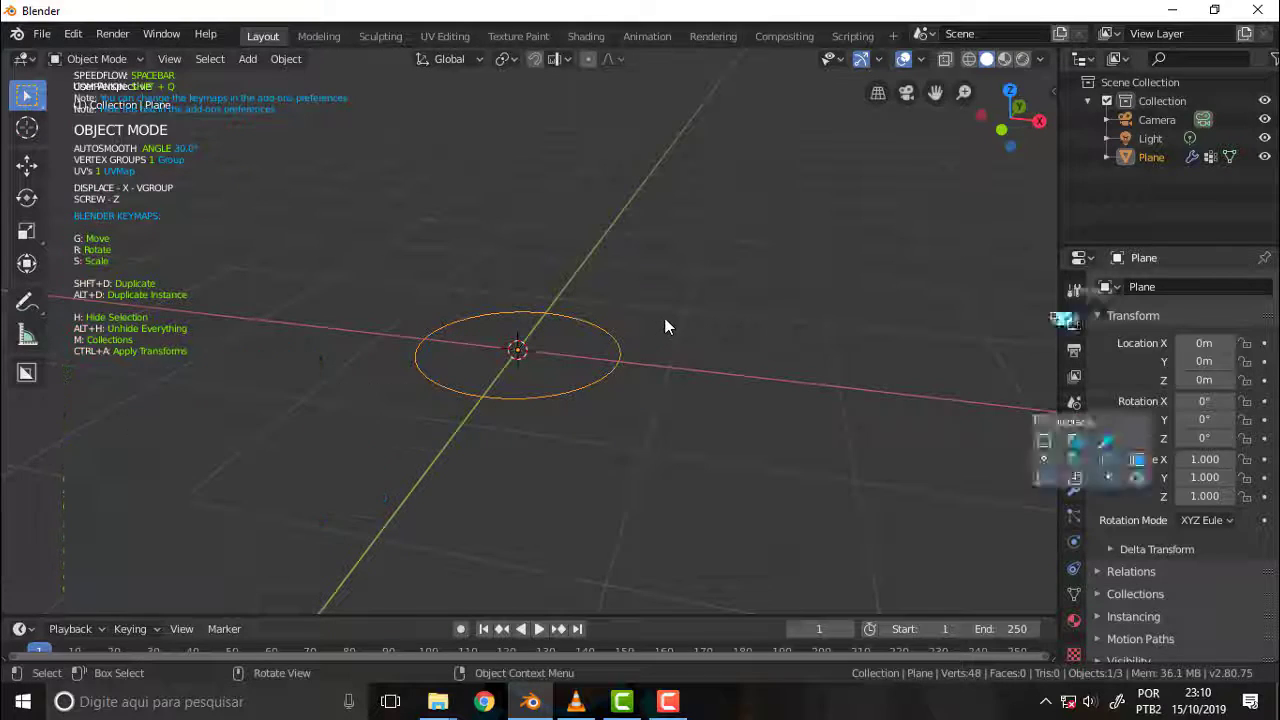
key("ctrl+shift+x")
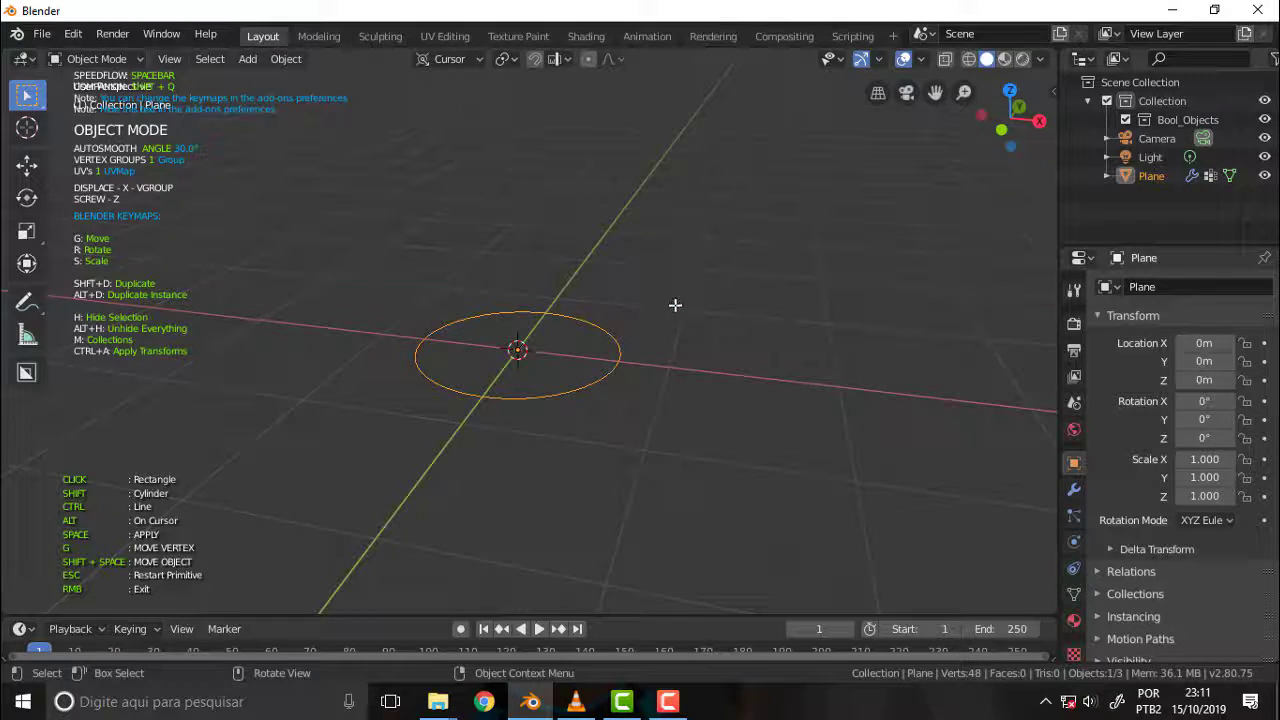
left_click_drag(674, 306, 640, 330)
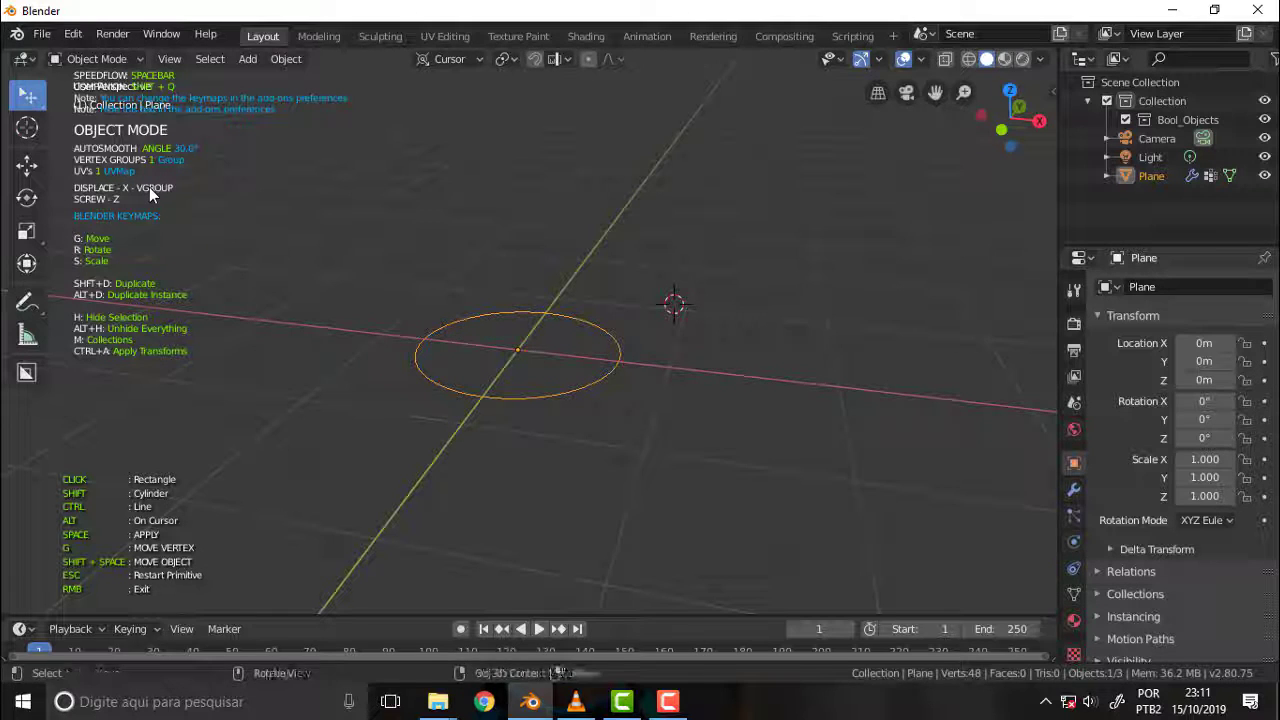
- Enter Edit Mode on the Plane, leaving its single vertex at the origin
key("Tab")
key("g")
right_click(249, 219)
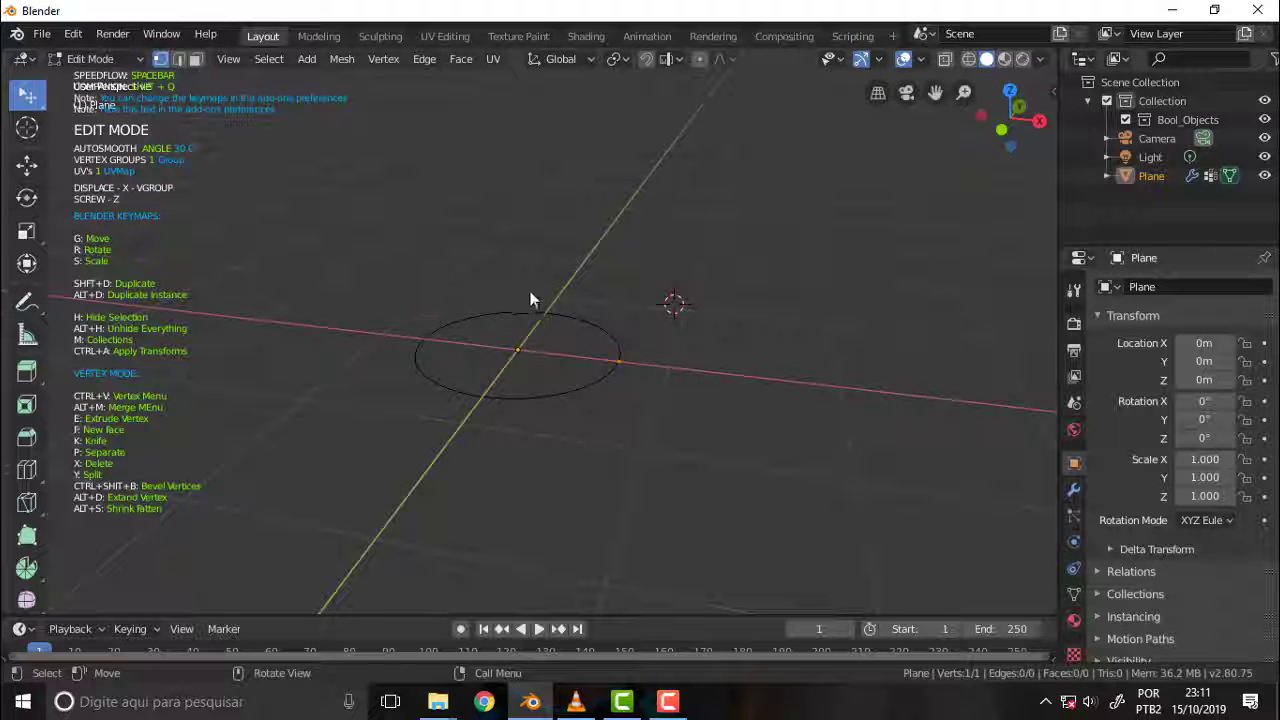
- Return to Object Mode and add a second Screw with 27 steps around the X axis
left_click(95, 58)
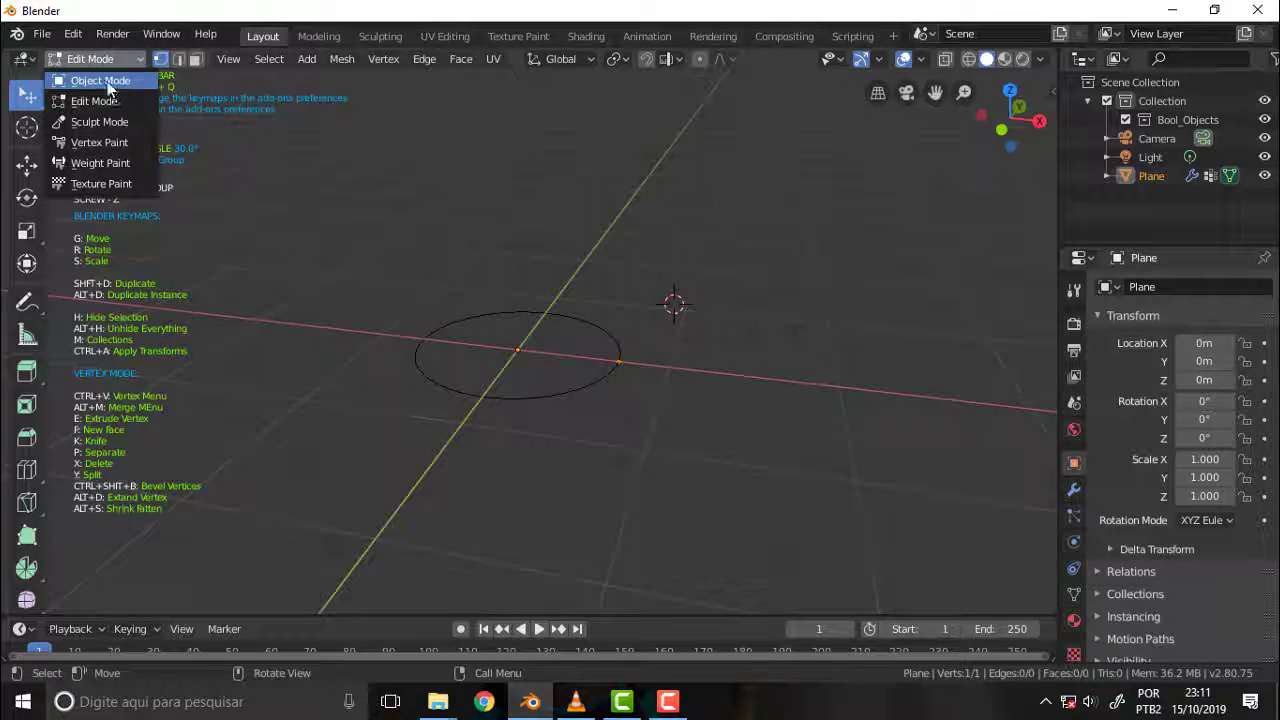
left_click(95, 76)
key("space")
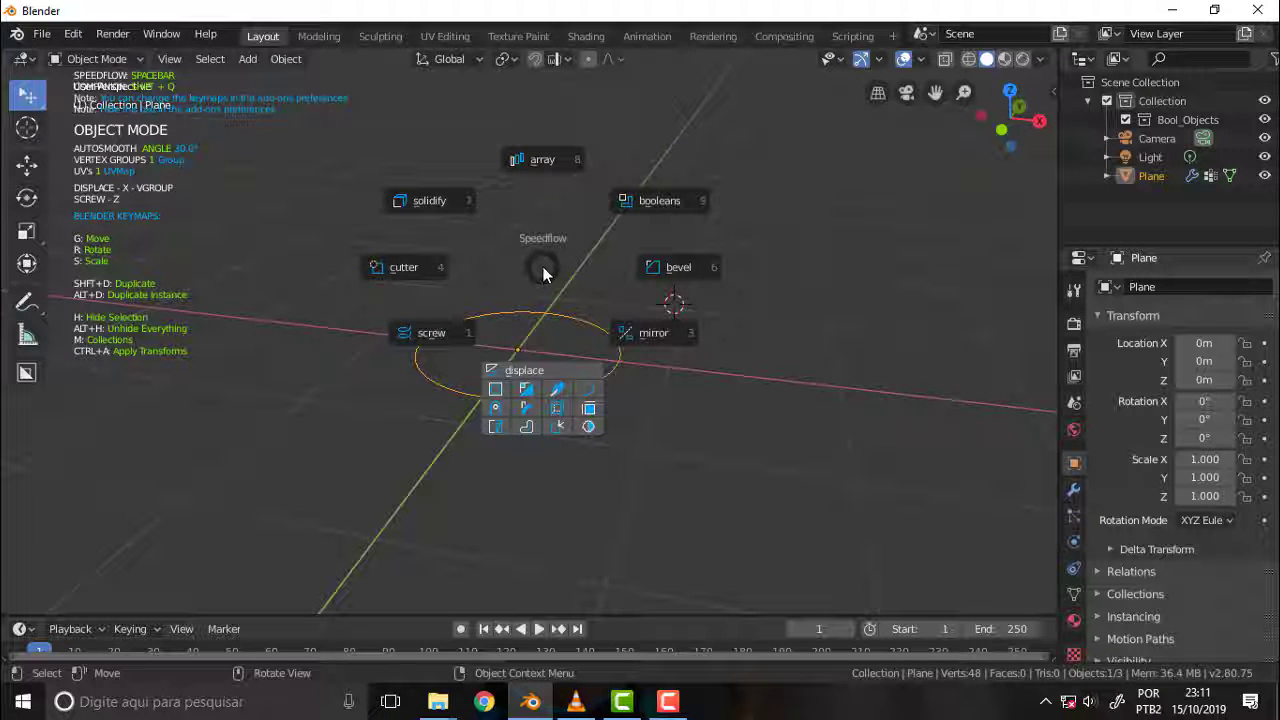
left_click(428, 333)
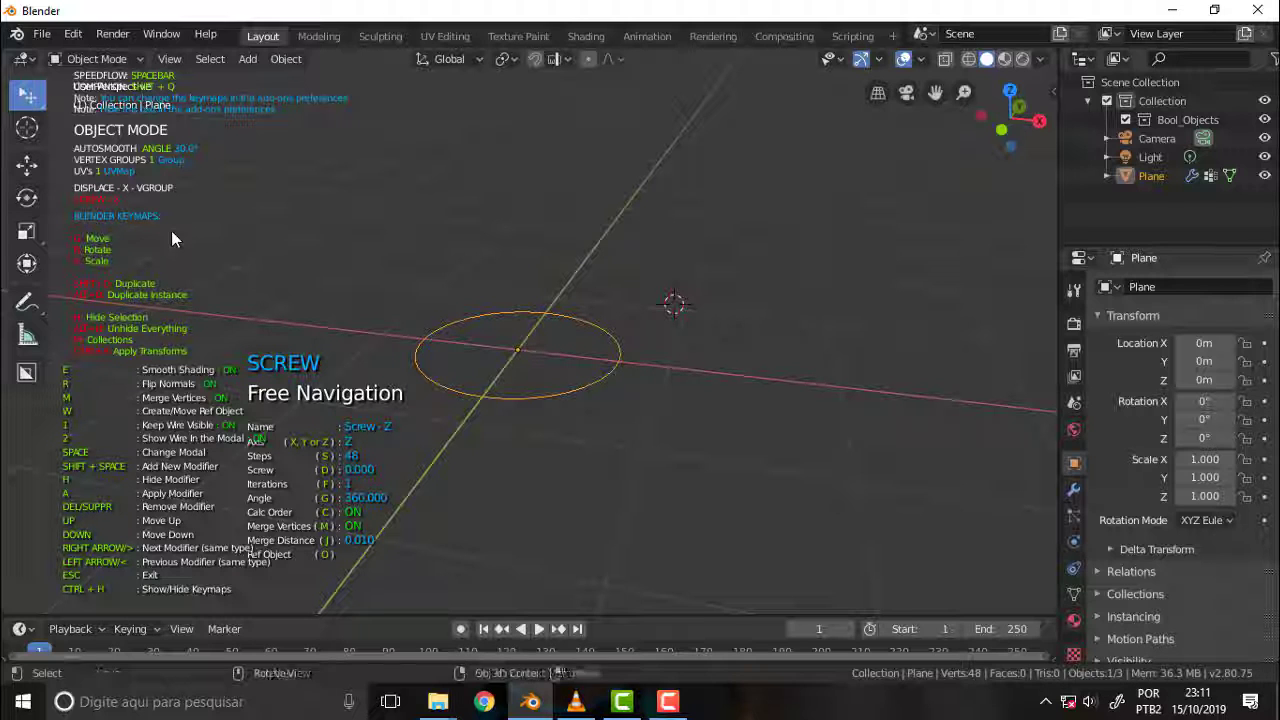
key("s")
scroll(240, 275, "down", 1)
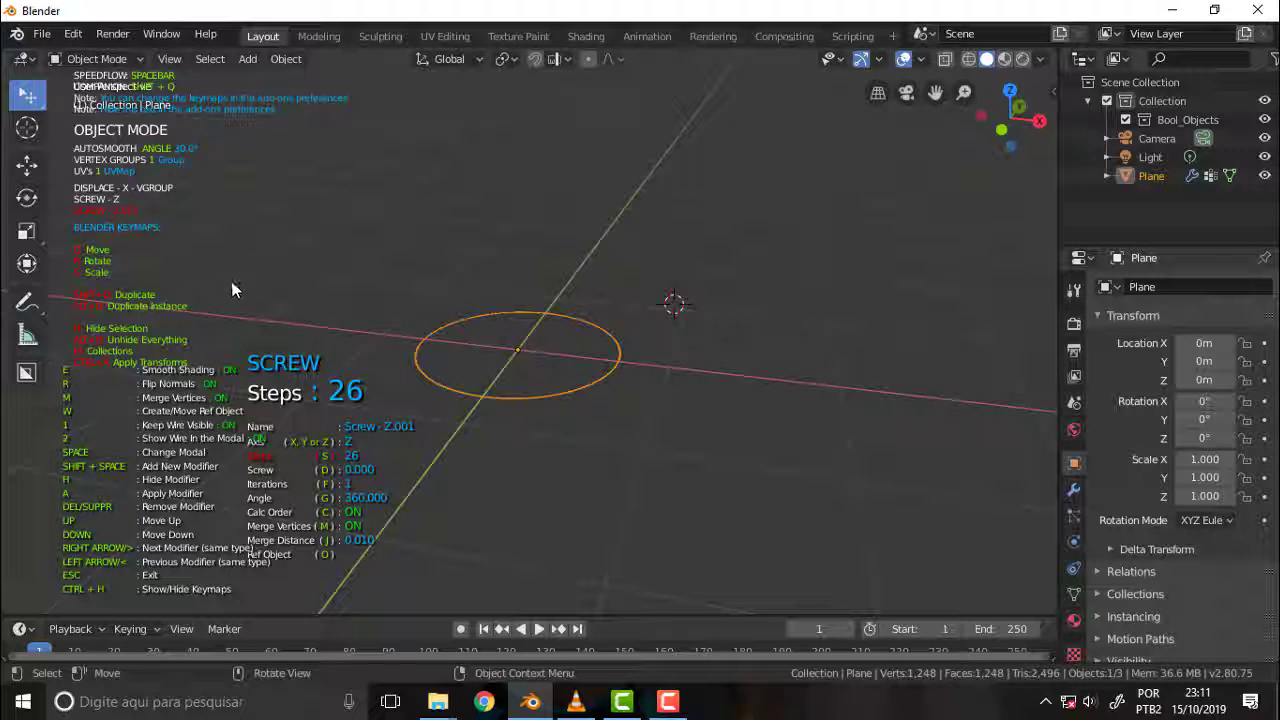
scroll(228, 292, "down", 1)
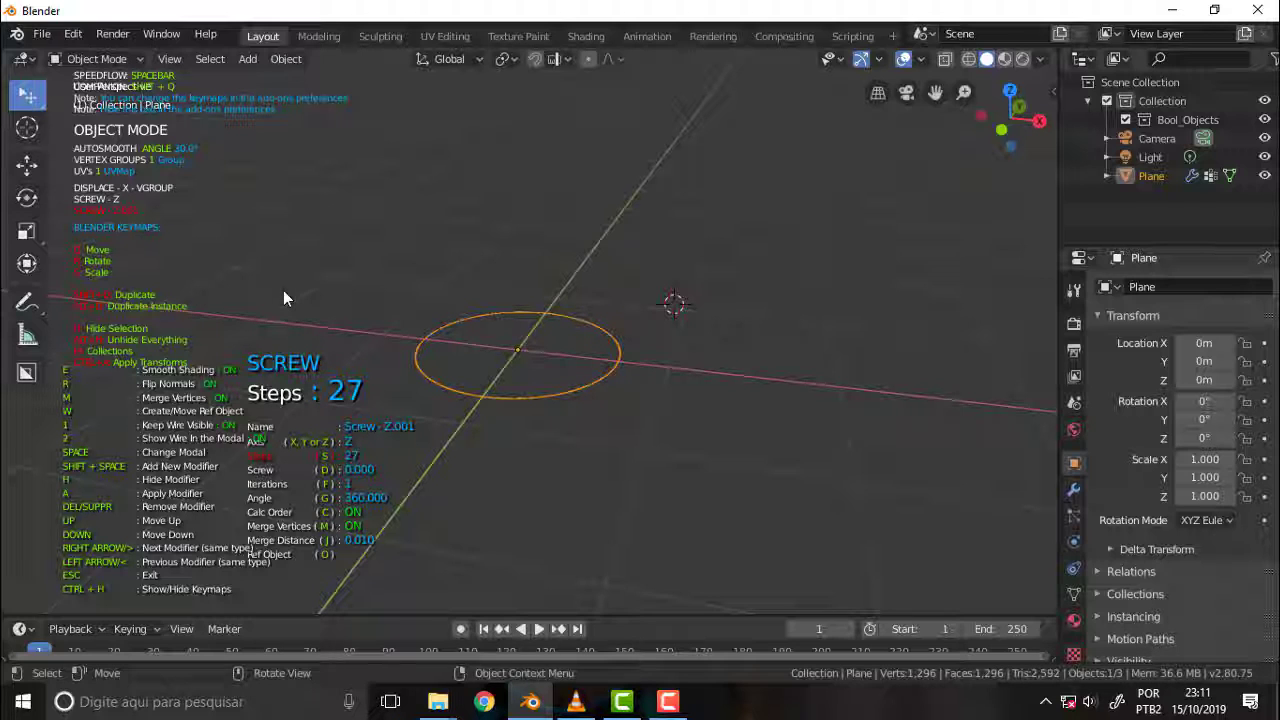
key("x")
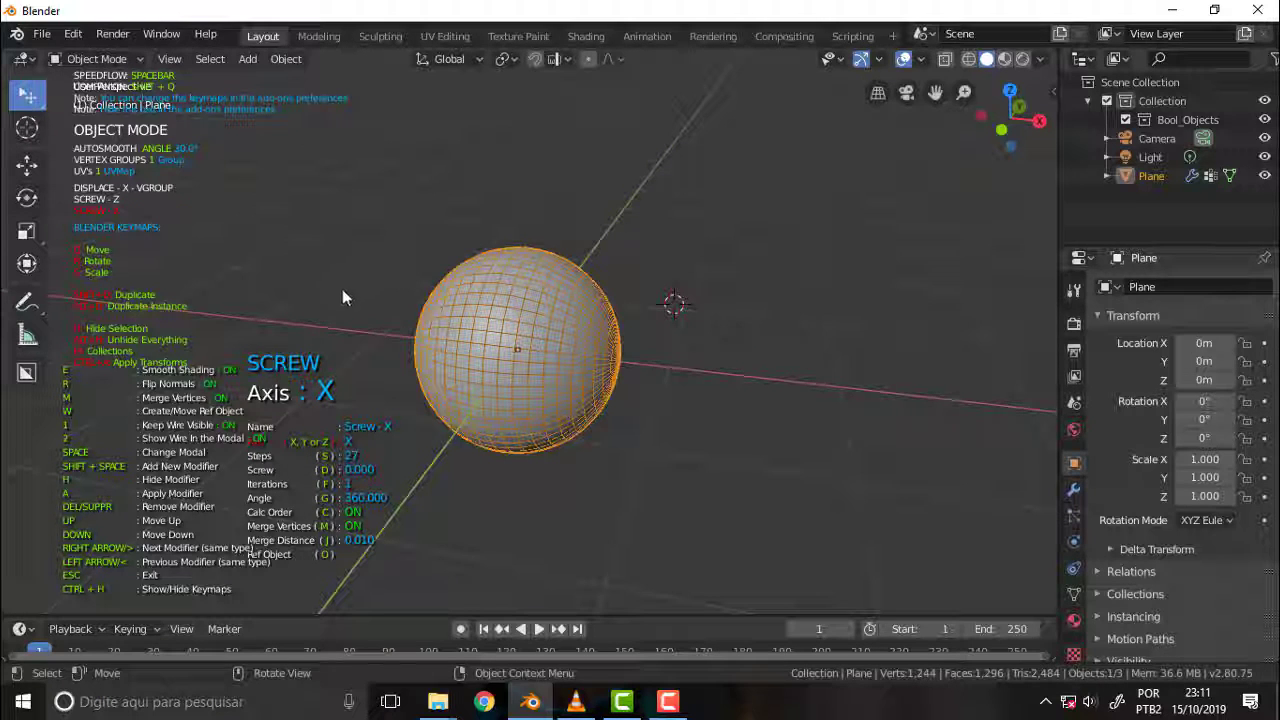
- Confirm the X-axis screw that forms the sphere and show the modifier stack
mouse_move(811, 160)
middle_mouse_down()
mouse_move(740, 177)
mouse_move(585, 163)
mouse_move(604, 138)
mouse_move(711, 117)
mouse_move(633, 134)
middle_mouse_up()
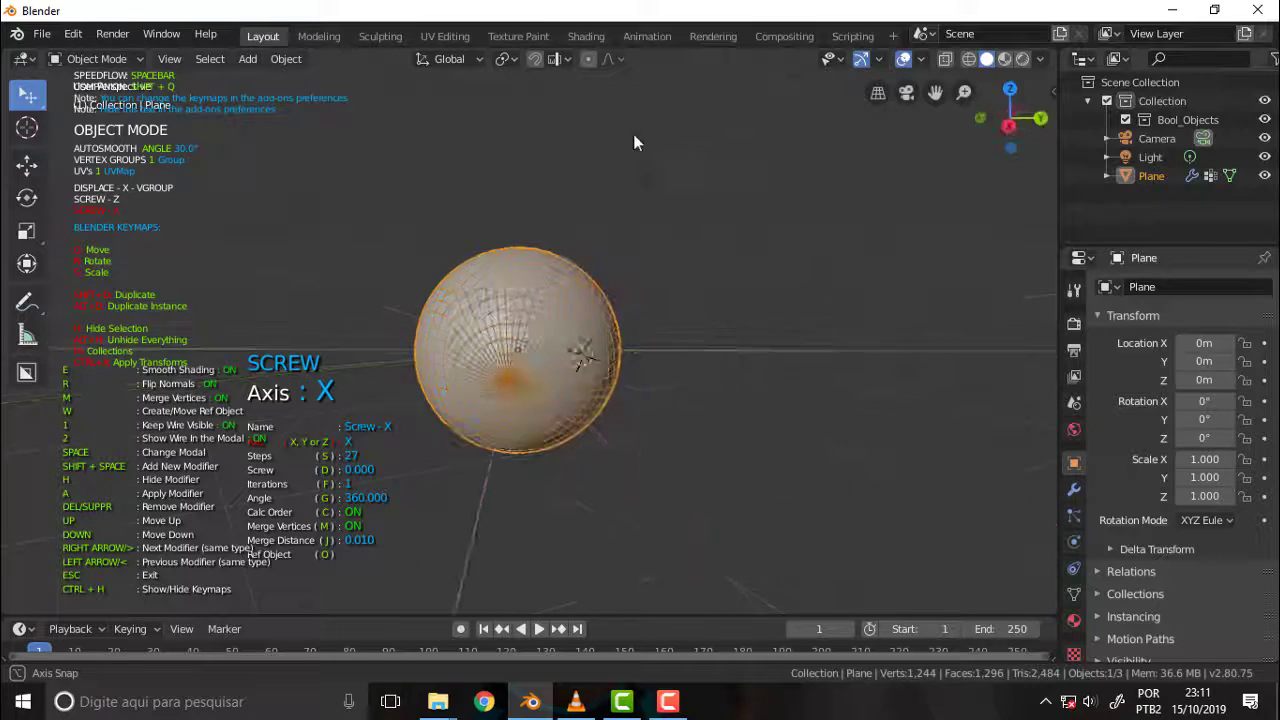
key("Escape")
left_click(1074, 490)
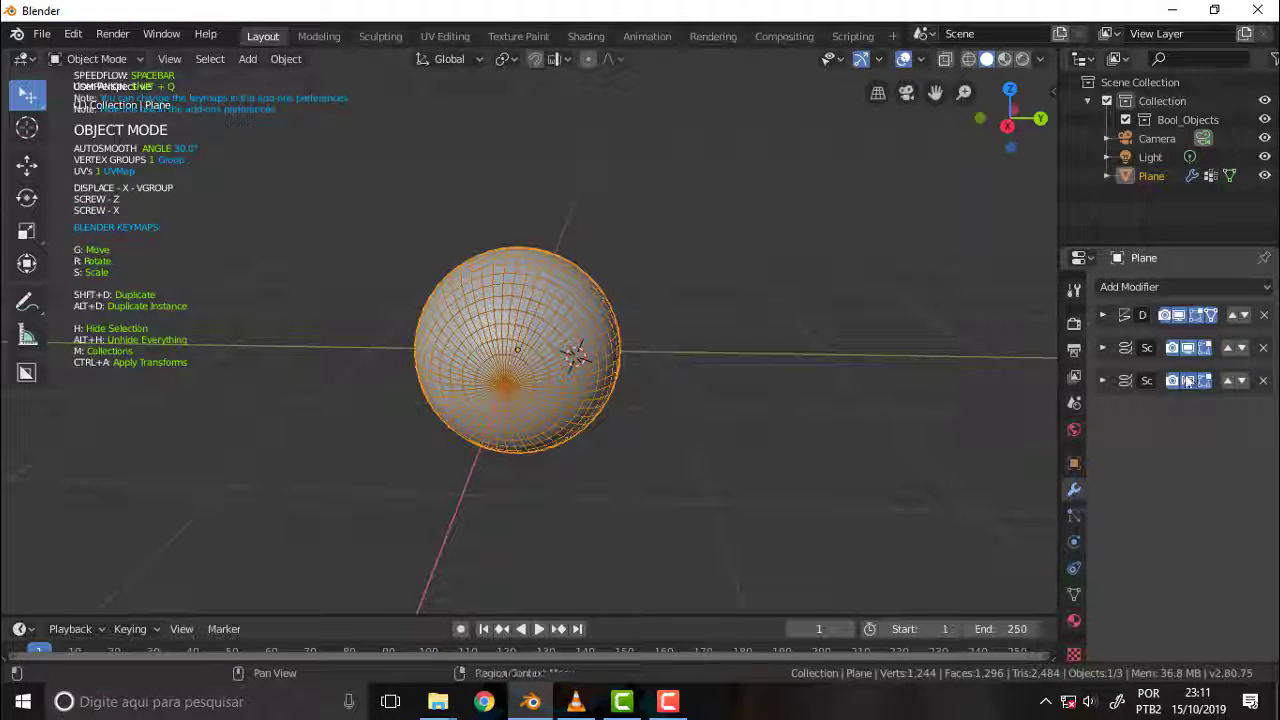
mouse_move(758, 325)
middle_mouse_down()
mouse_move(862, 310)
mouse_move(849, 323)
middle_mouse_up()
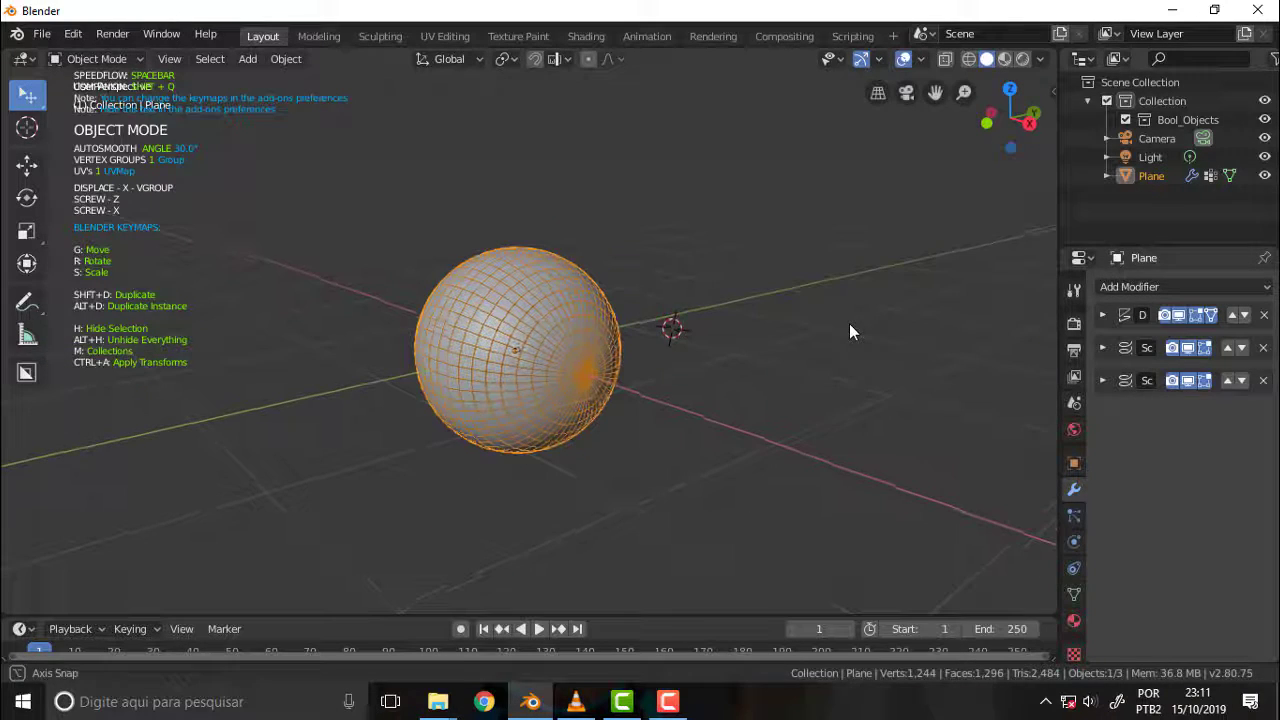
key("space")
key("space")
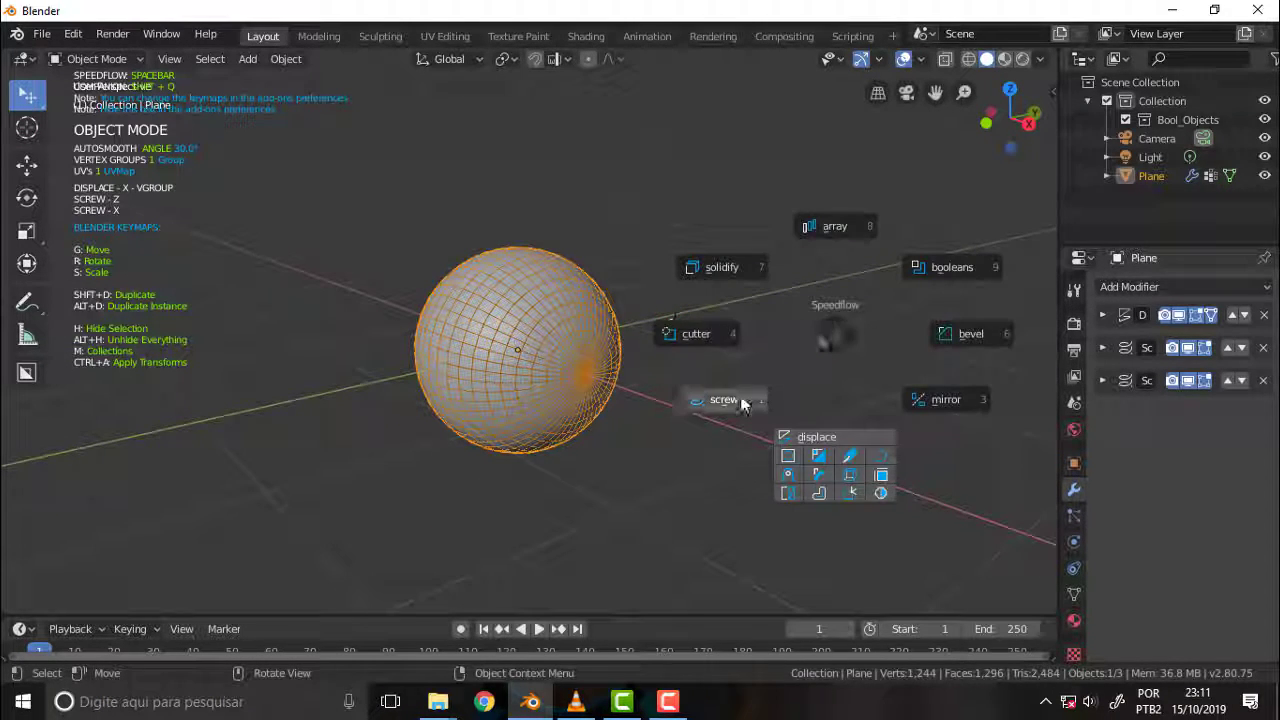
- Add a third Screw modifier around Y, leaving iterations at 1
left_click(735, 400)
key("y")
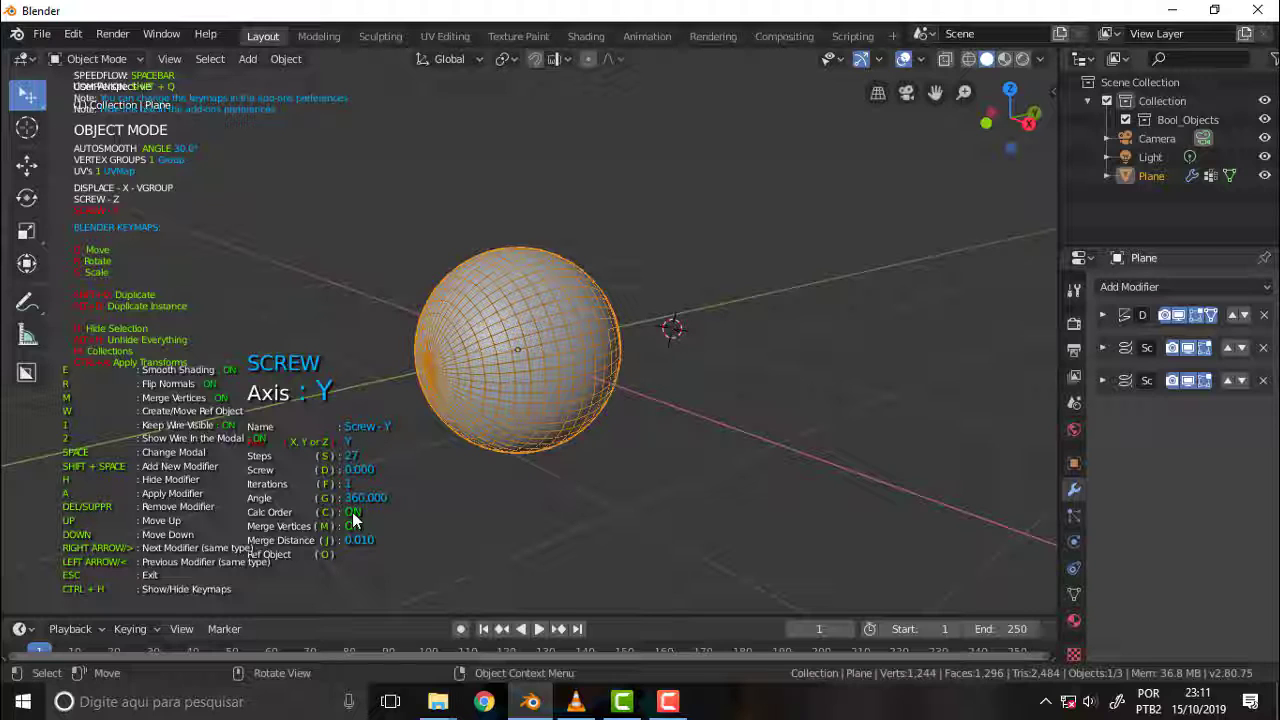
key("f")
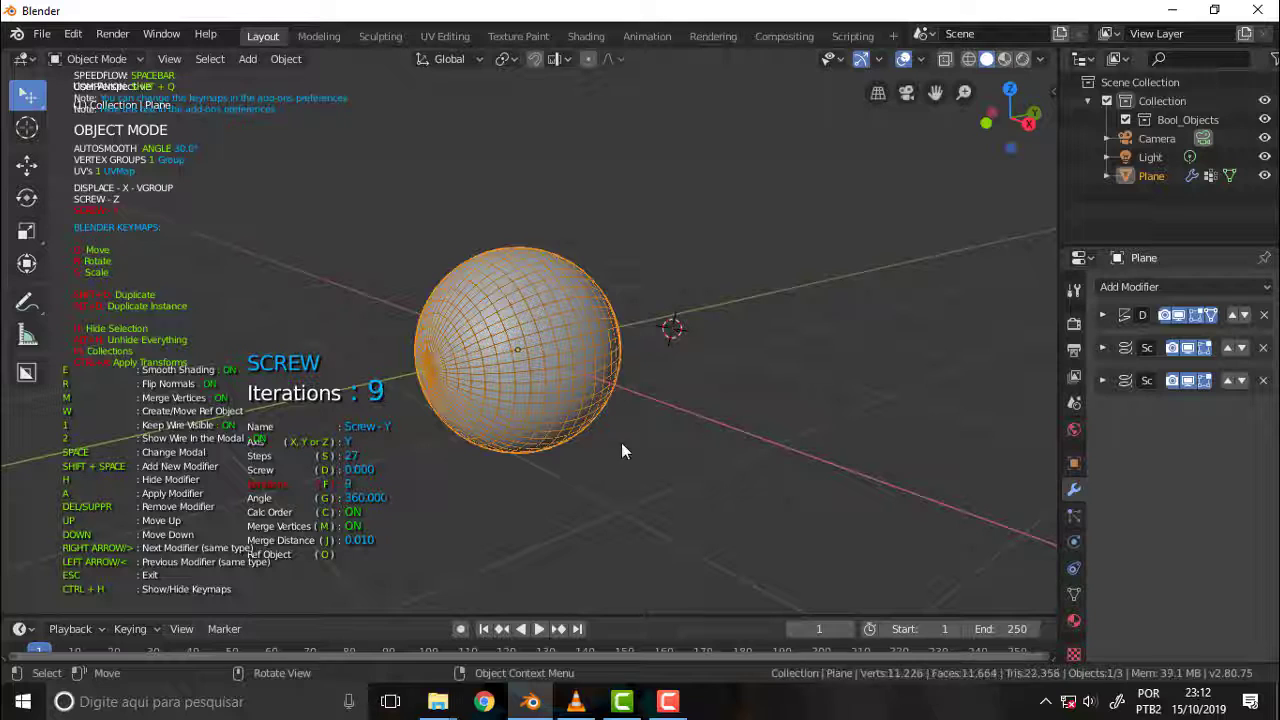
left_click(373, 495)
- Set the screw offset to 3.493 and switch its axis to Z, forming a tall cylinder
key("d")
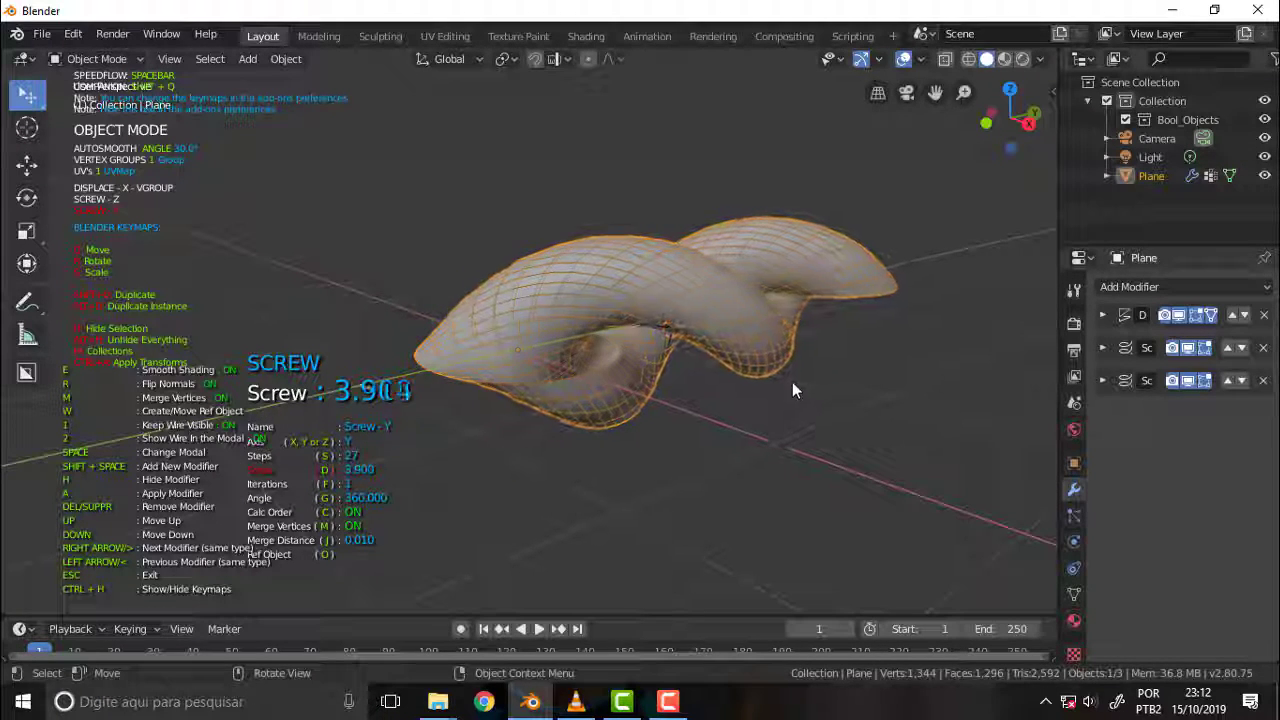
left_click(775, 350)
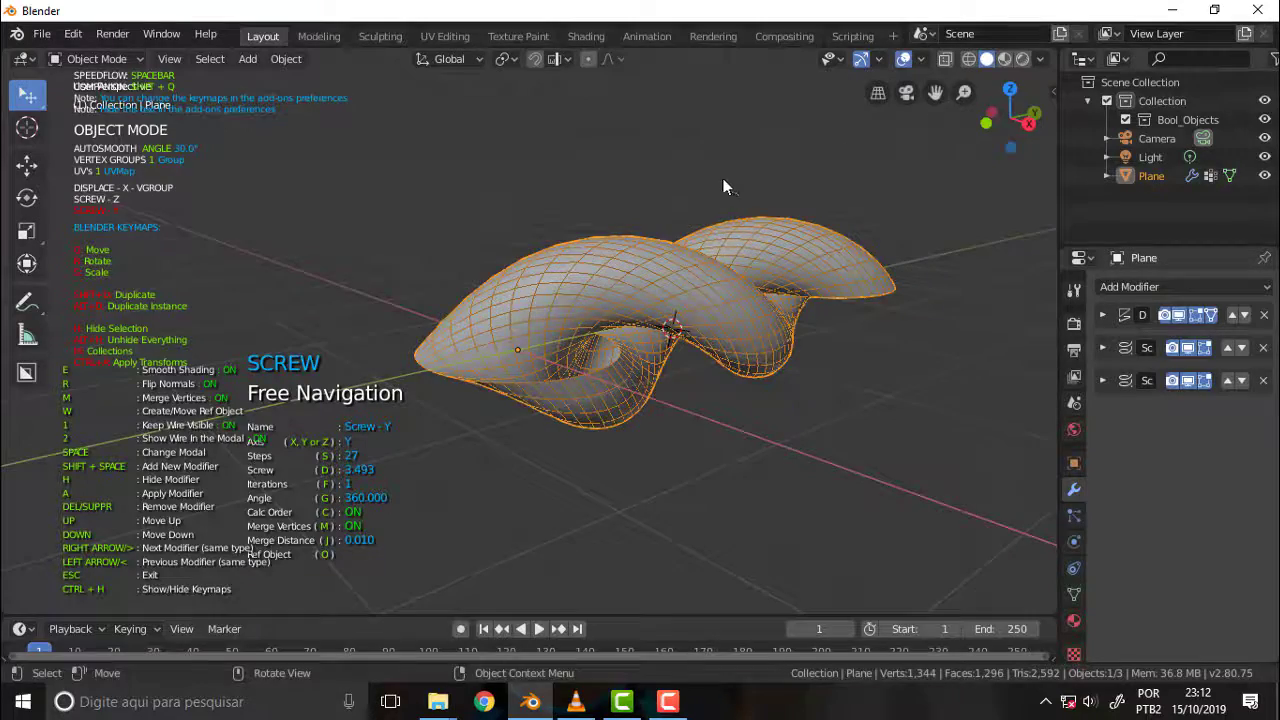
mouse_move(723, 189)
middle_mouse_down()
mouse_move(988, 343)
mouse_move(1018, 175)
mouse_move(645, 53)
mouse_move(620, 360)
mouse_move(711, 352)
mouse_move(684, 303)
middle_mouse_up()
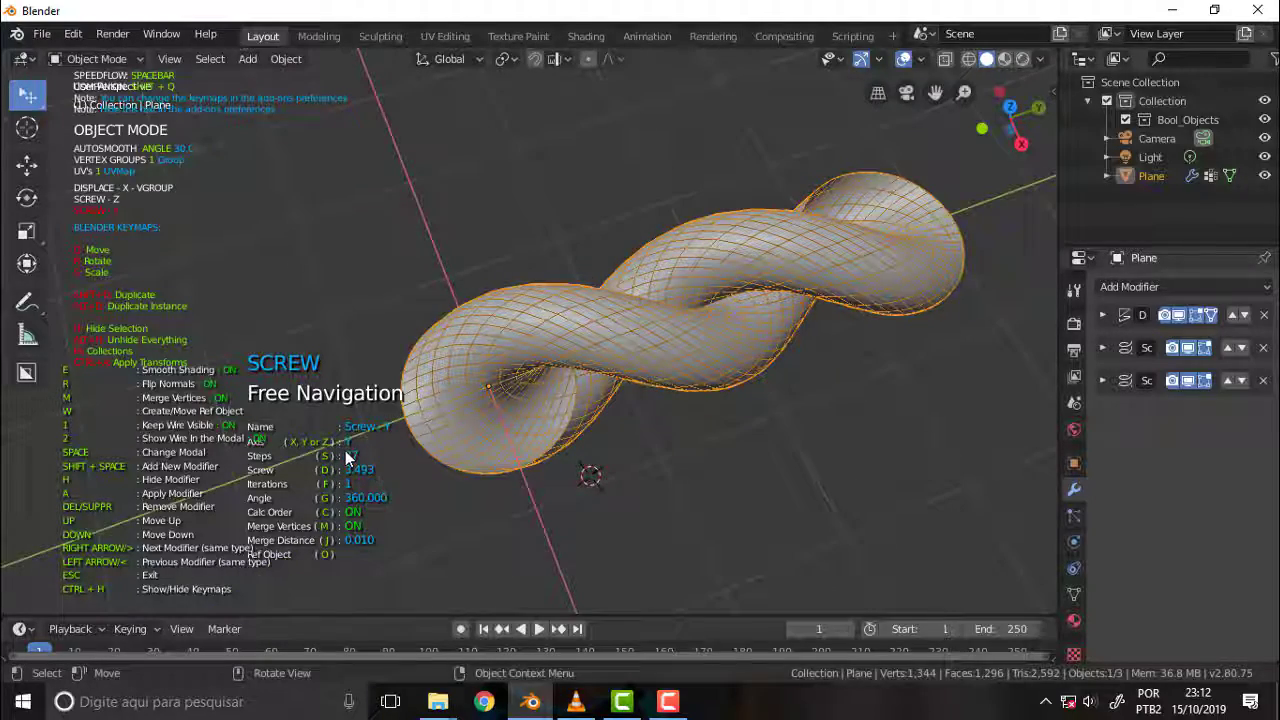
key("z")
mouse_move(623, 337)
middle_mouse_down()
mouse_move(568, 279)
mouse_move(600, 177)
mouse_move(664, 209)
middle_mouse_up()
scroll(664, 213, "down", 4)
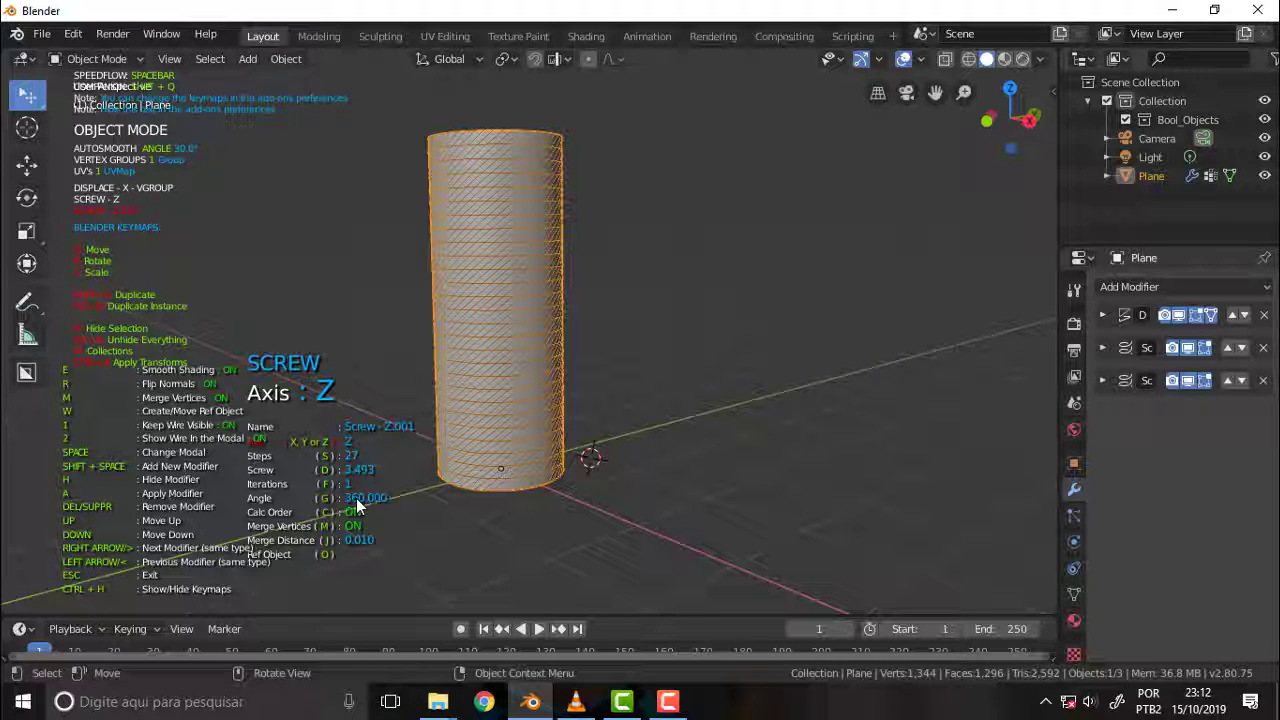
- Confirm the Z axis and enter a screw angle of 0
key("n")
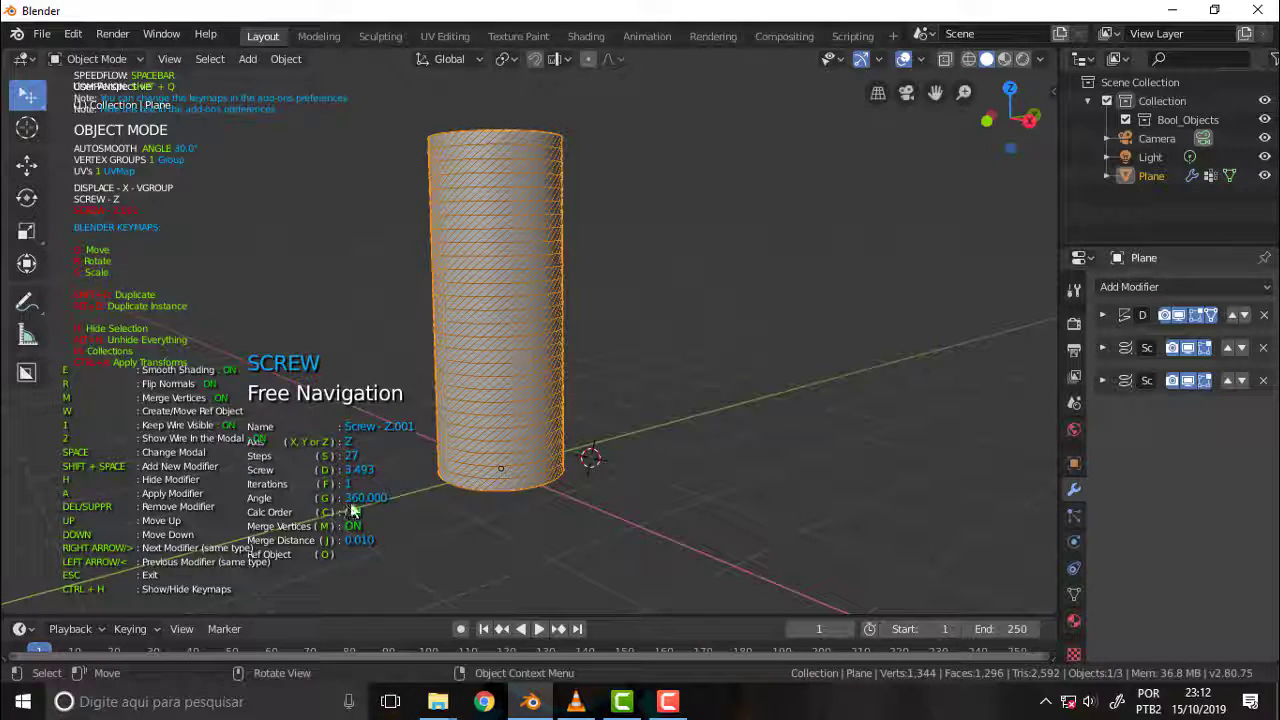
key("g")
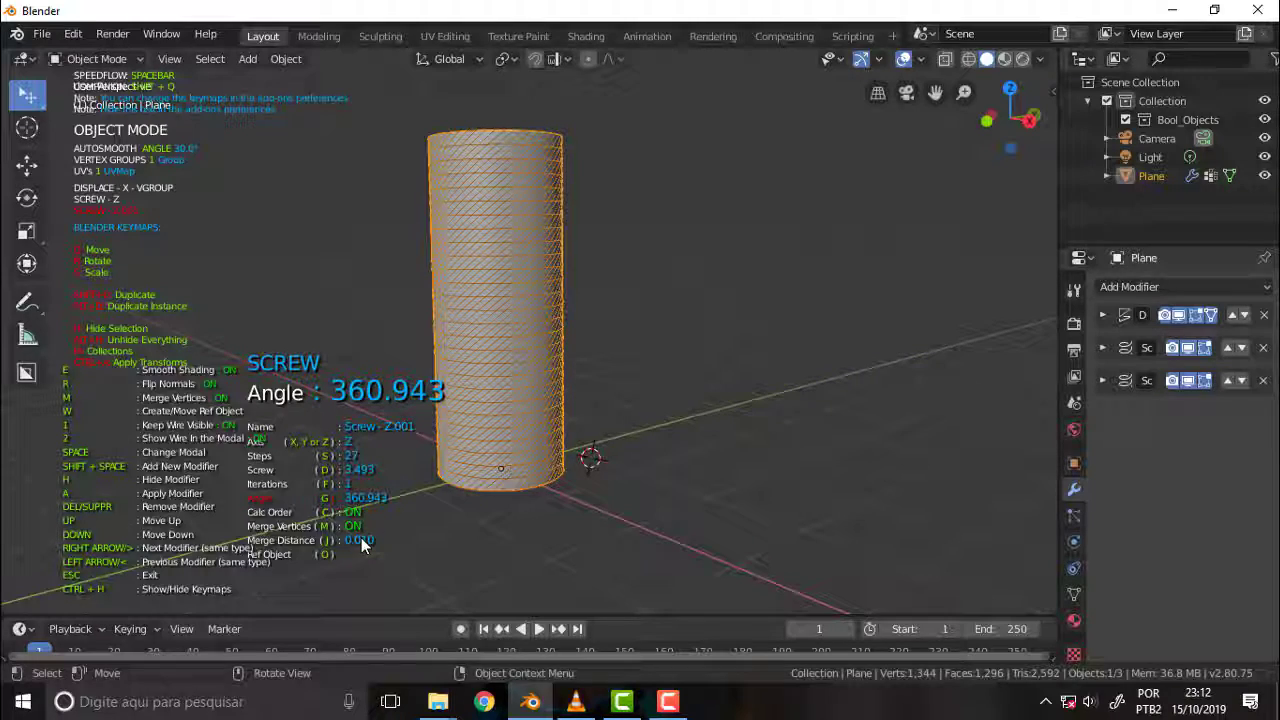
type("0")
key("Return")
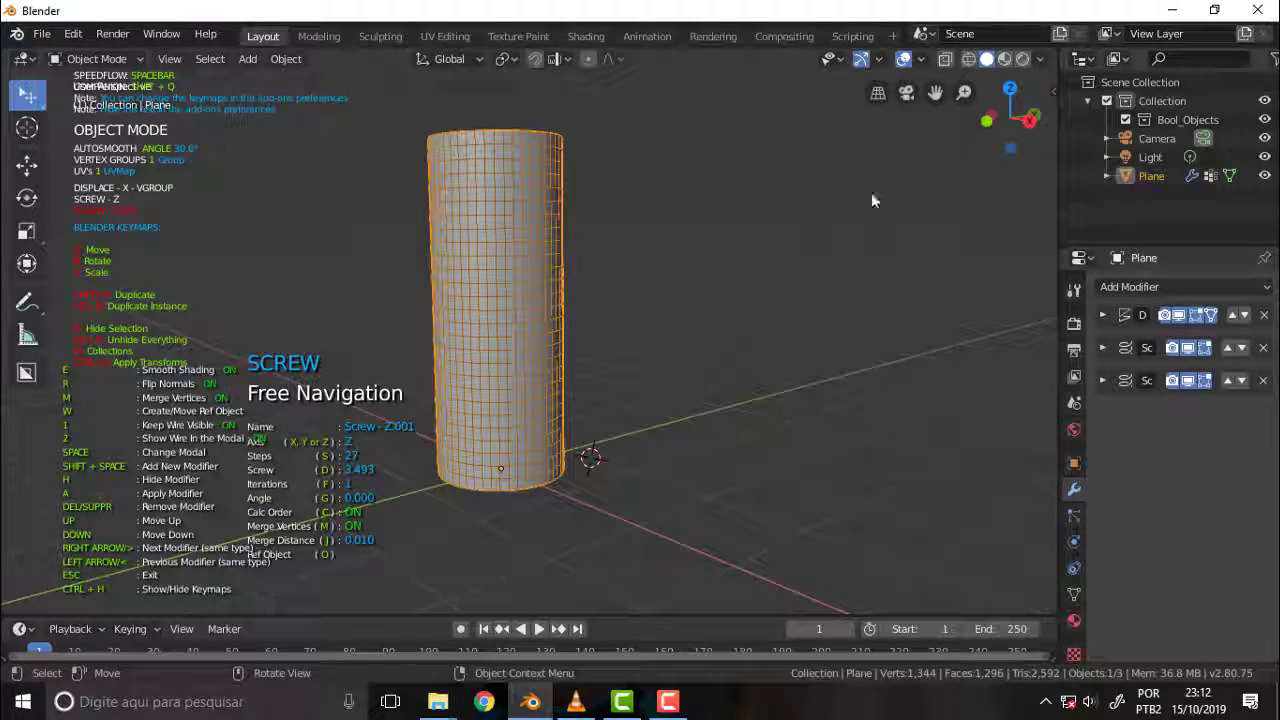
mouse_move(840, 158)
middle_mouse_down()
mouse_move(841, 196)
mouse_move(858, 200)
middle_mouse_up()
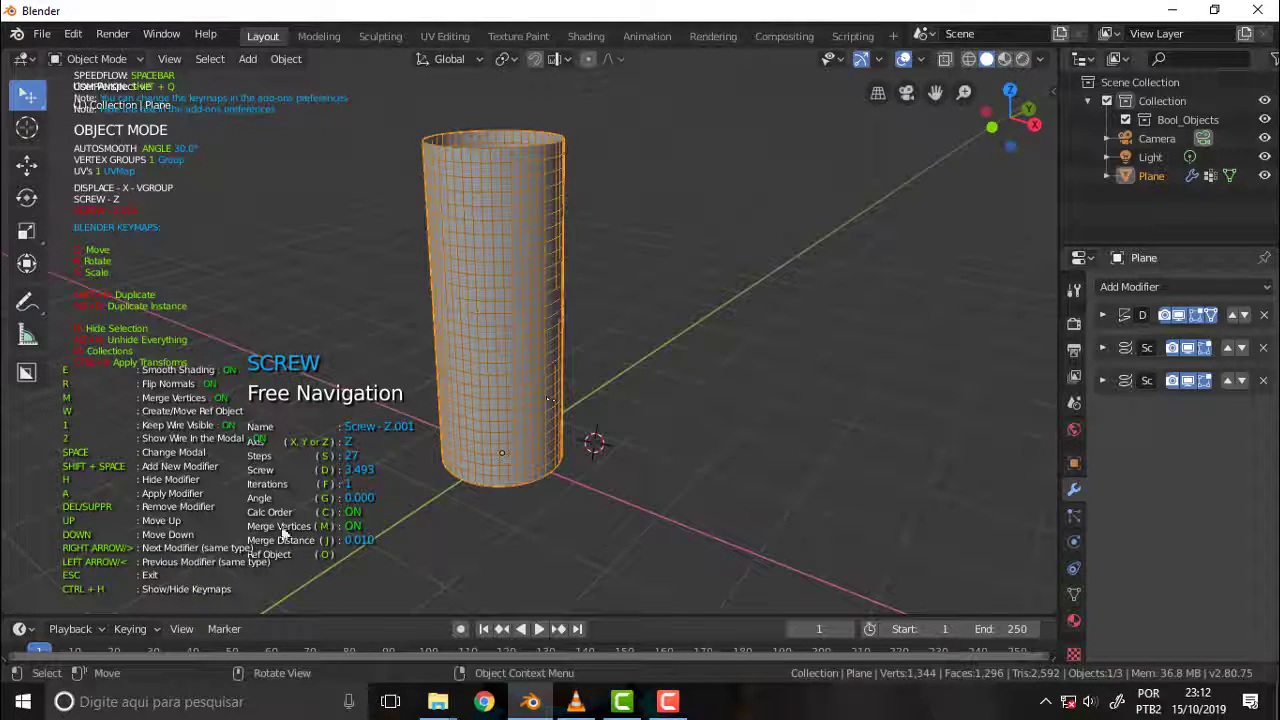
- Give Screw - Z.001 21 steps and switch to the Screw - Z modifier
key("s")
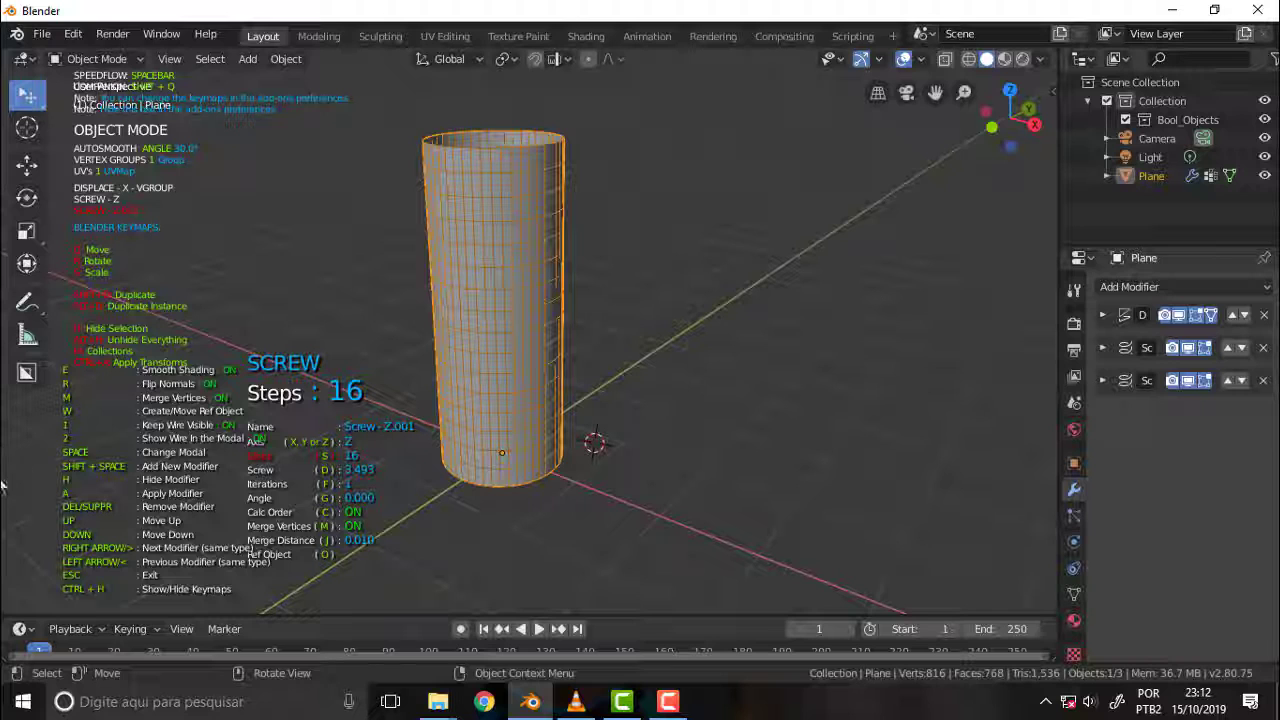
left_click(248, 455)
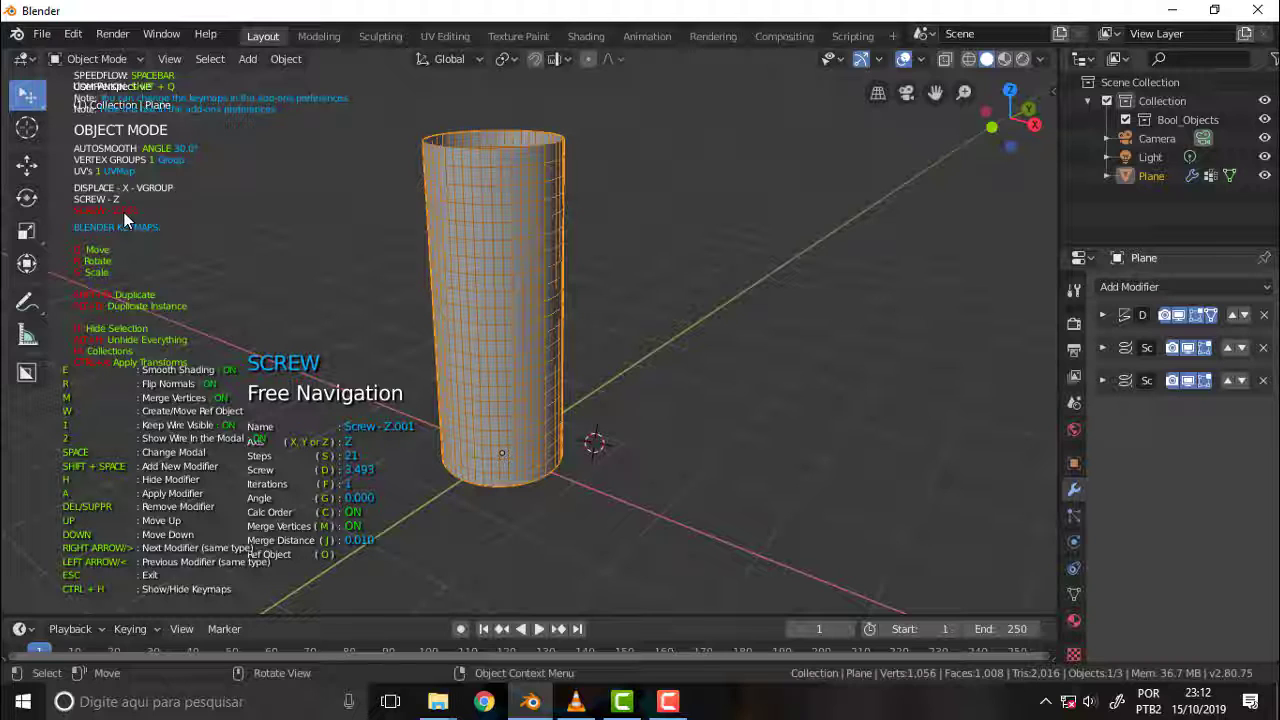
key("Left")
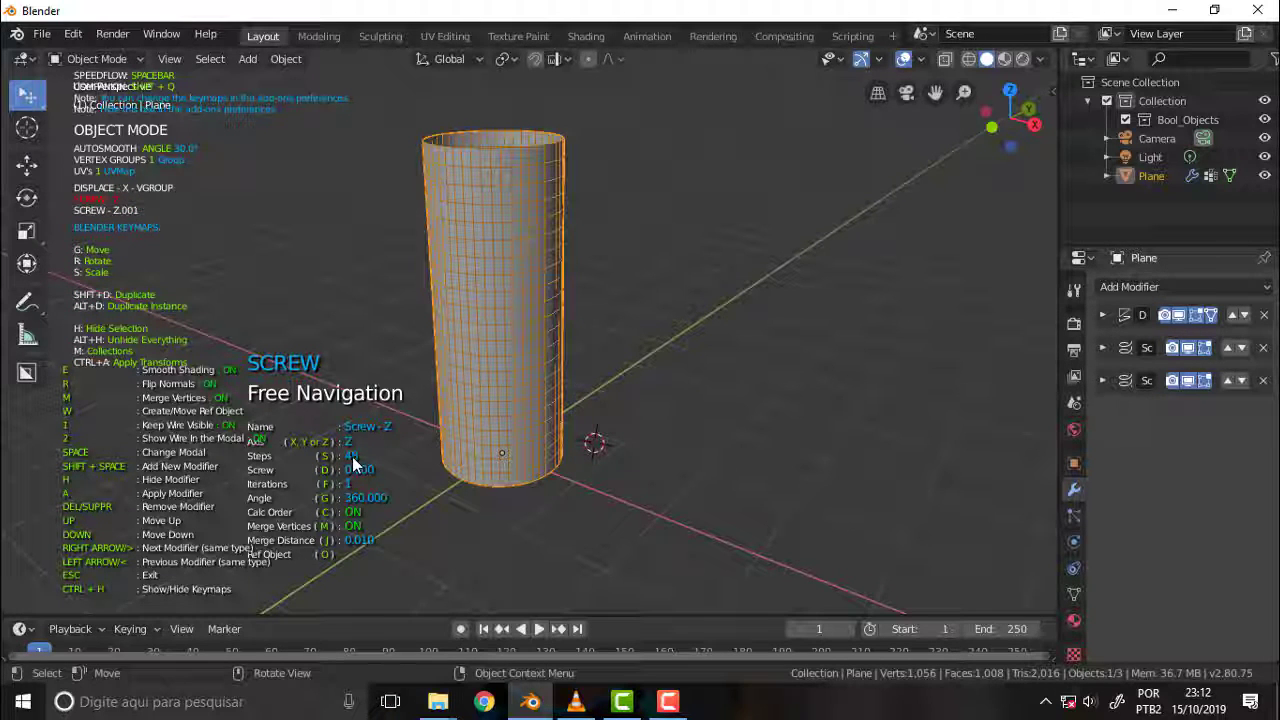
- Set Screw - Z to 48 steps, 0.000 screw offset and 1 iteration
key("s")
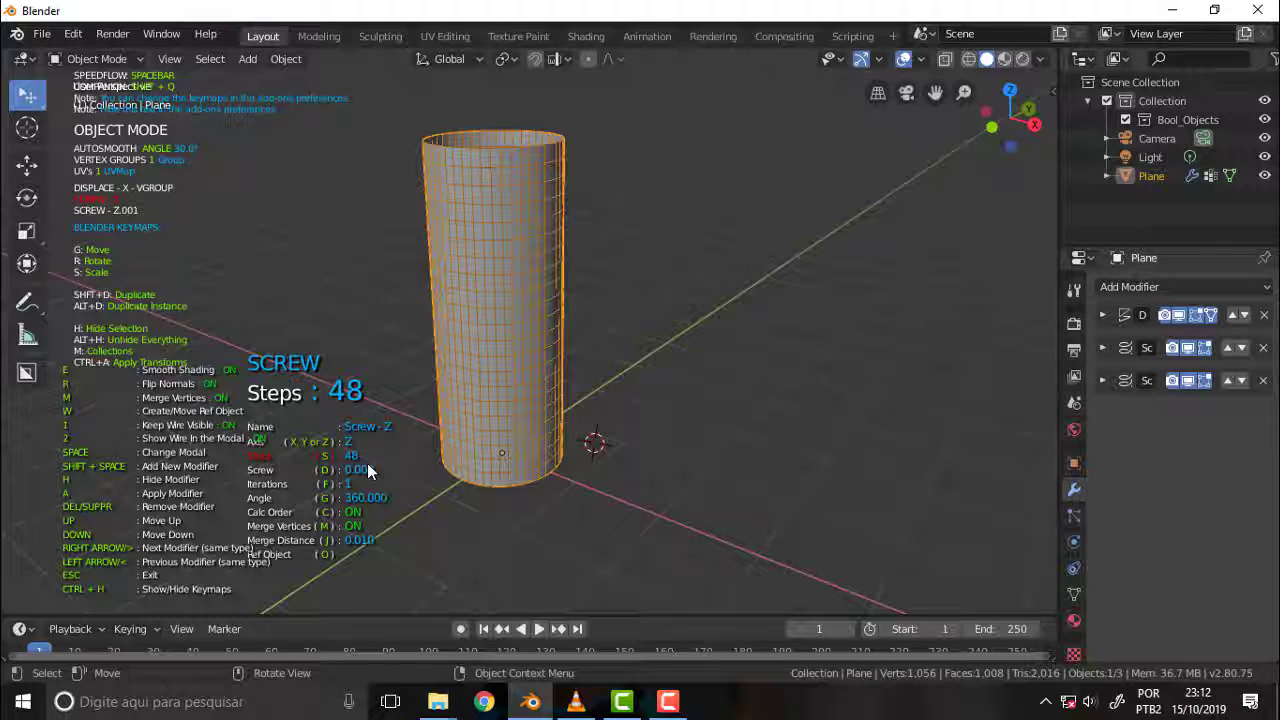
left_click(367, 463)
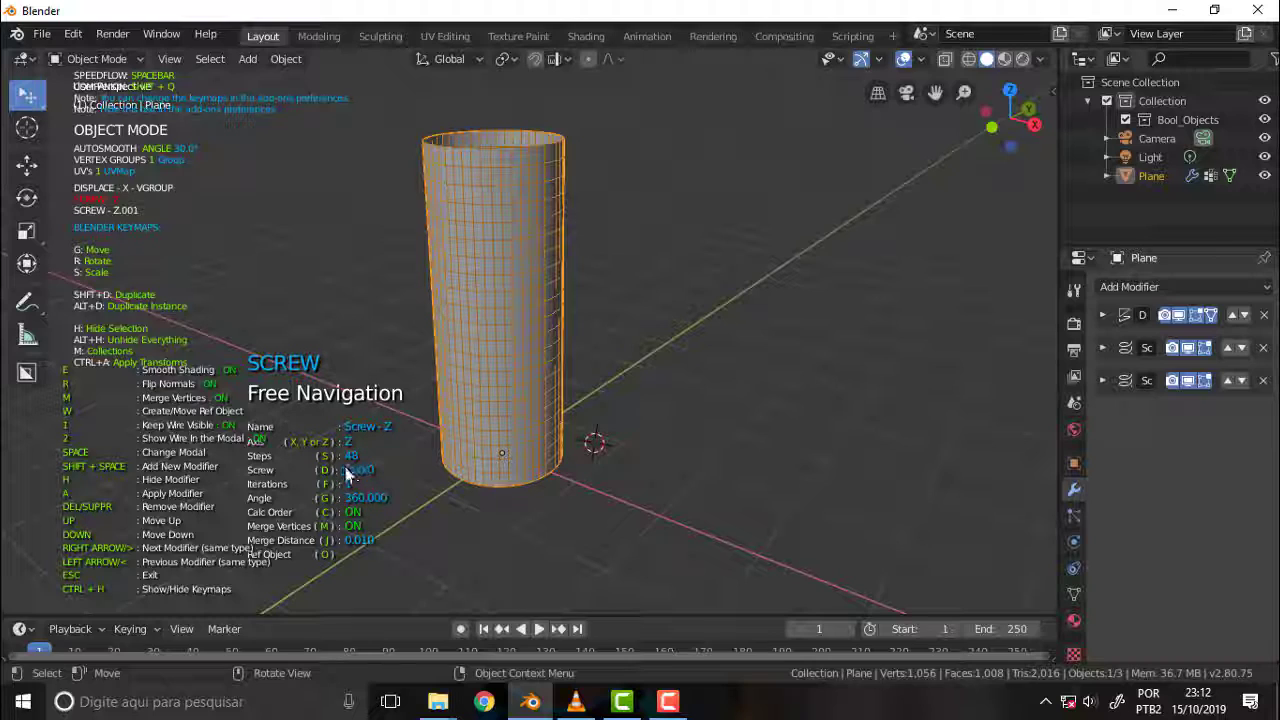
key("d")
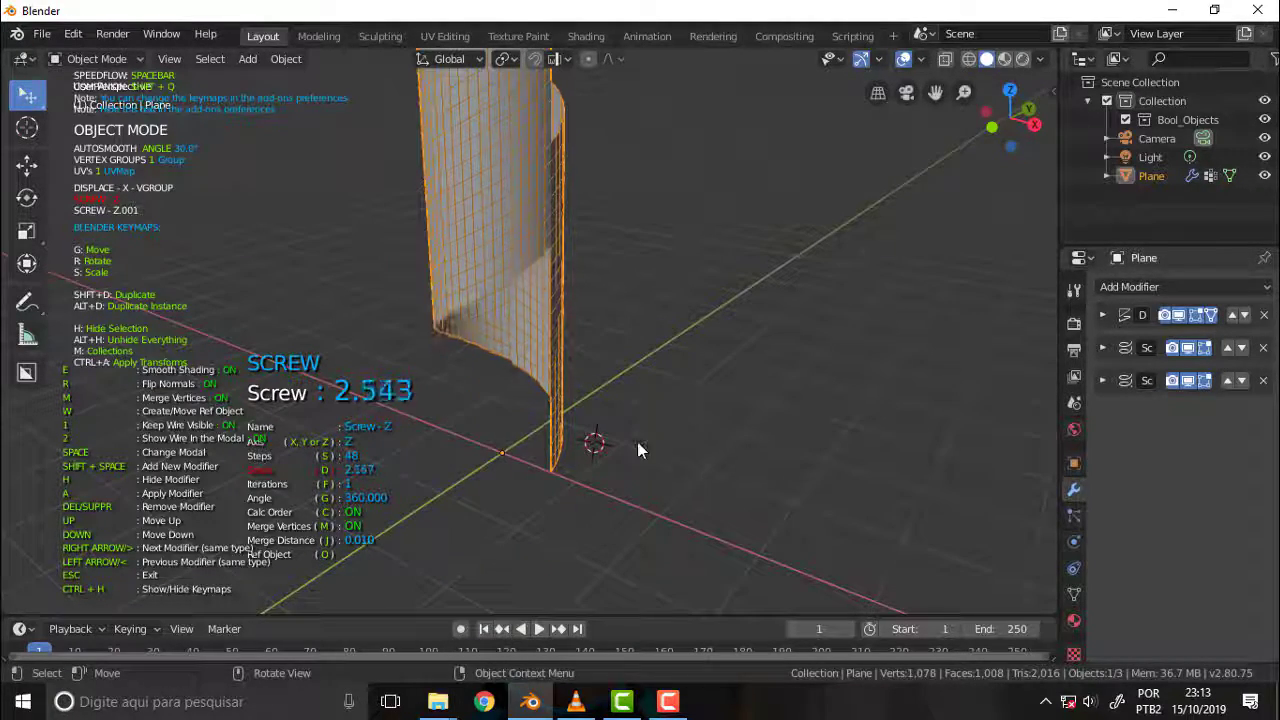
left_click(428, 505)
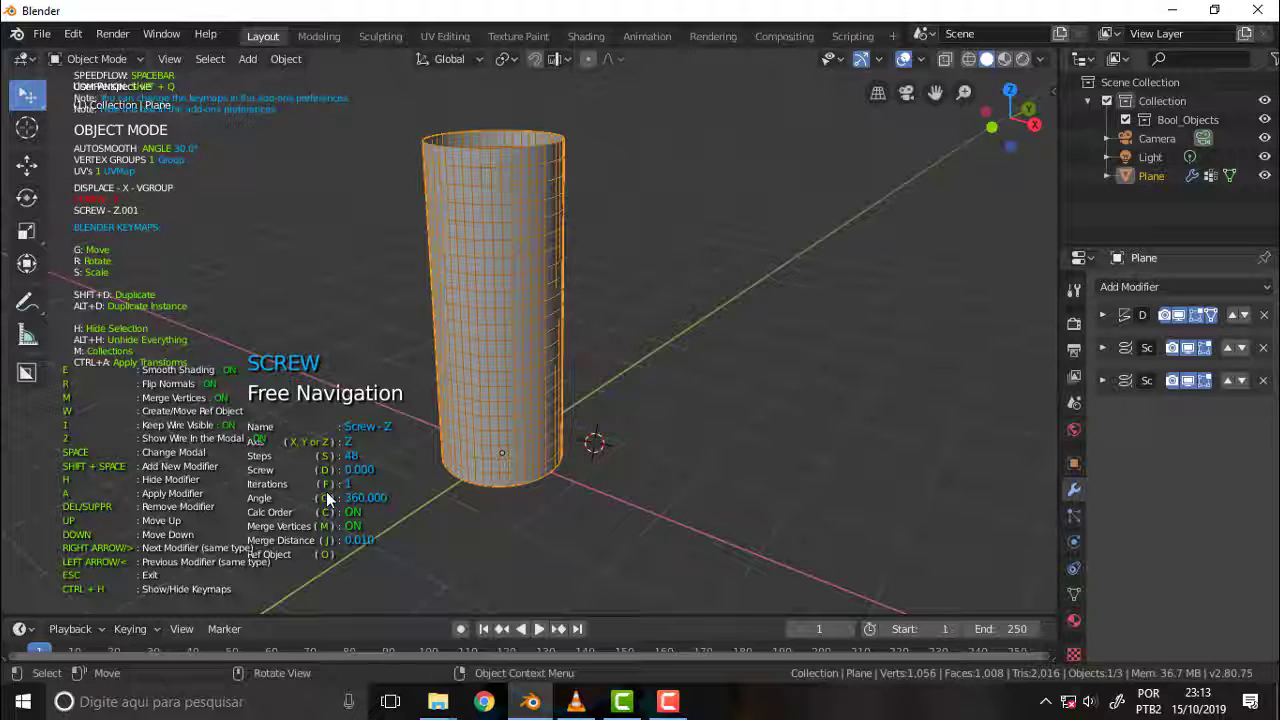
key("f")
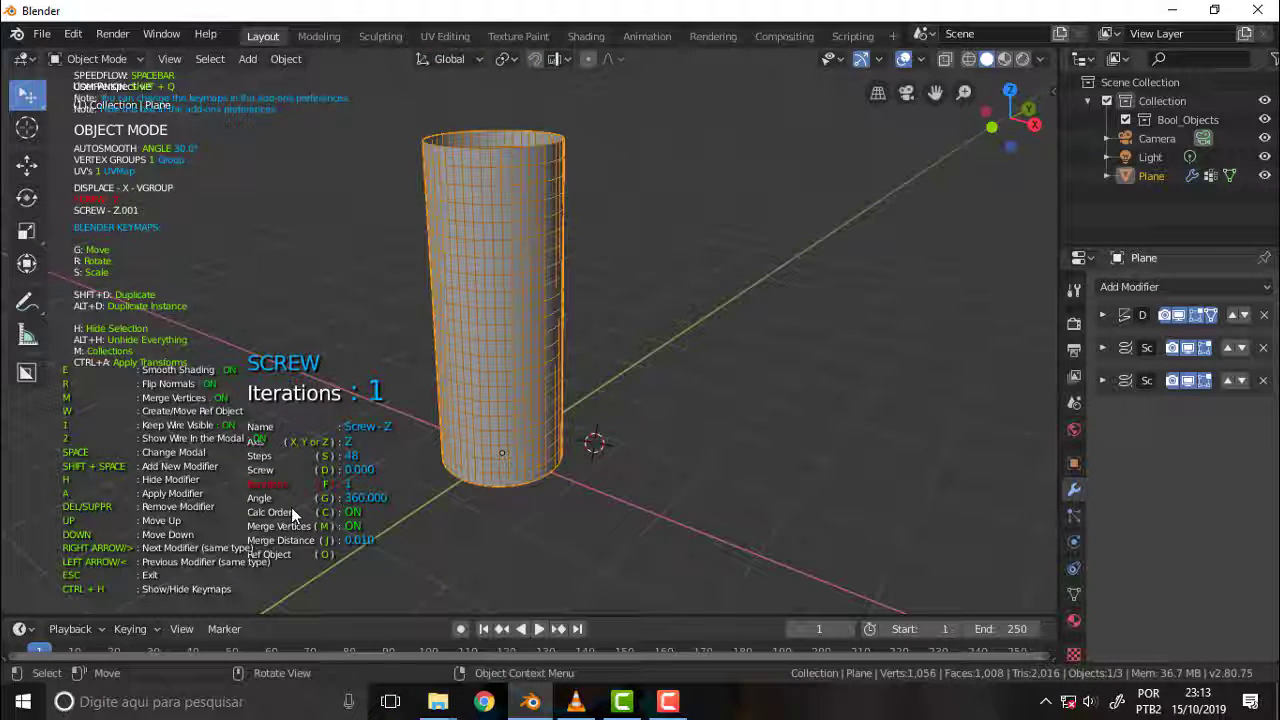
left_click(291, 507)
- Narrow the Screw - Z angle to 338.657°, leaving a vertical slit, and exit
key("g")
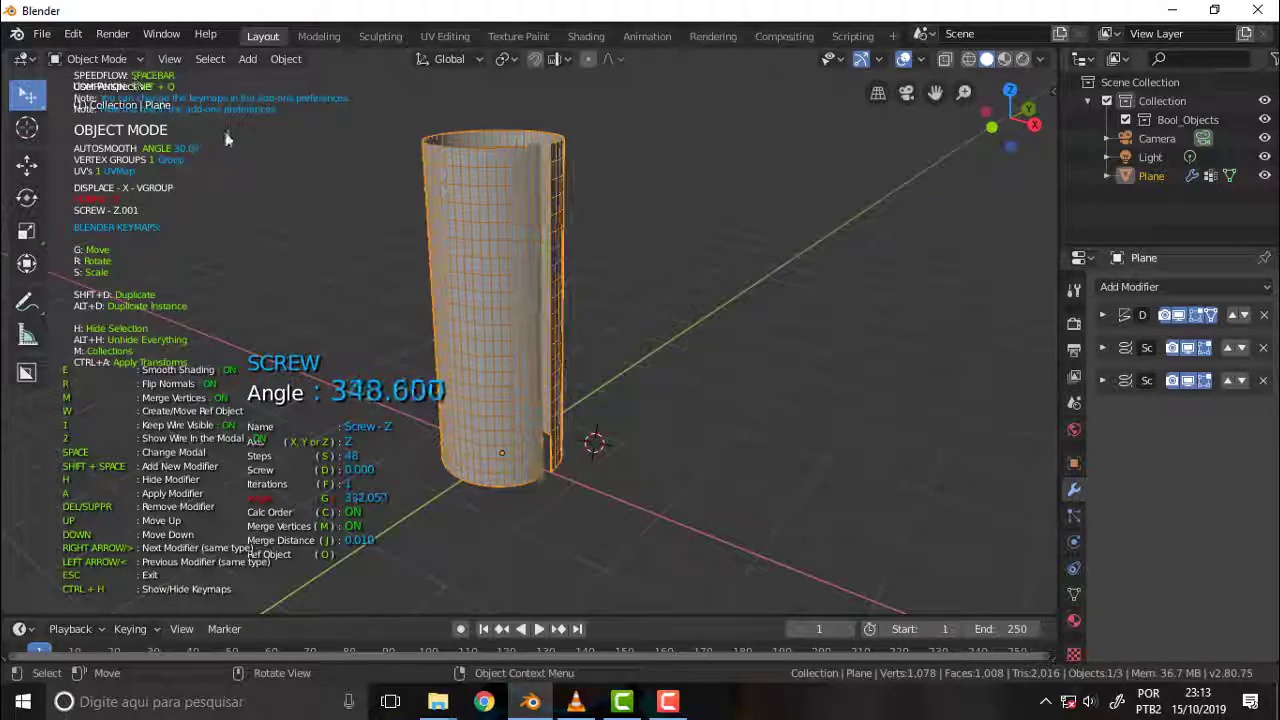
left_click(526, 176)
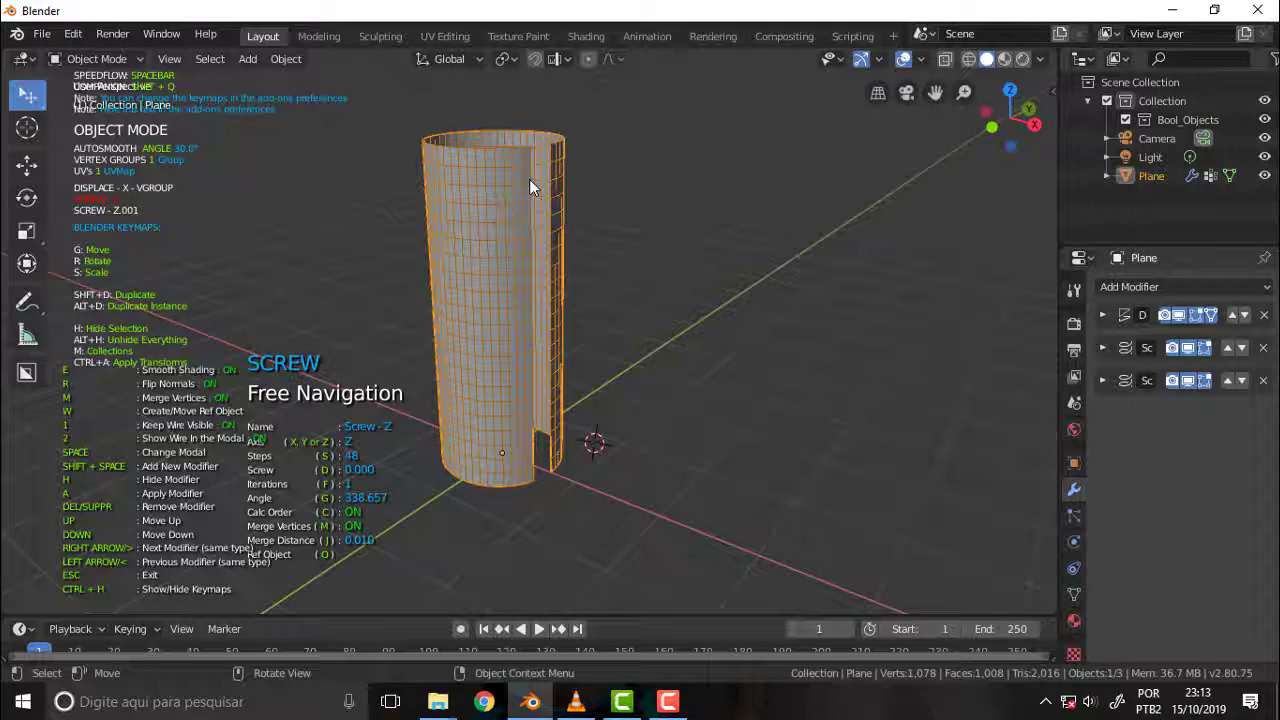
key("Escape")
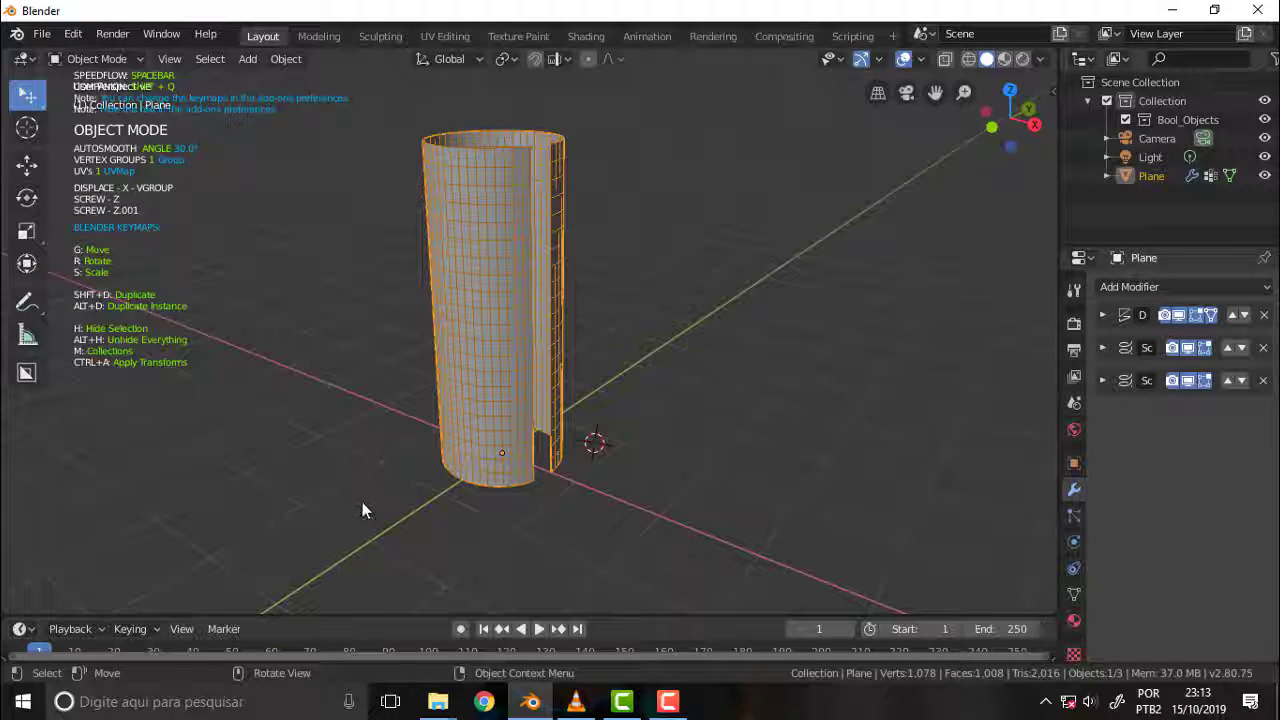
- Reopen the screw modifiers and mistakenly give Screw - Z a 3560° angle
key("space")
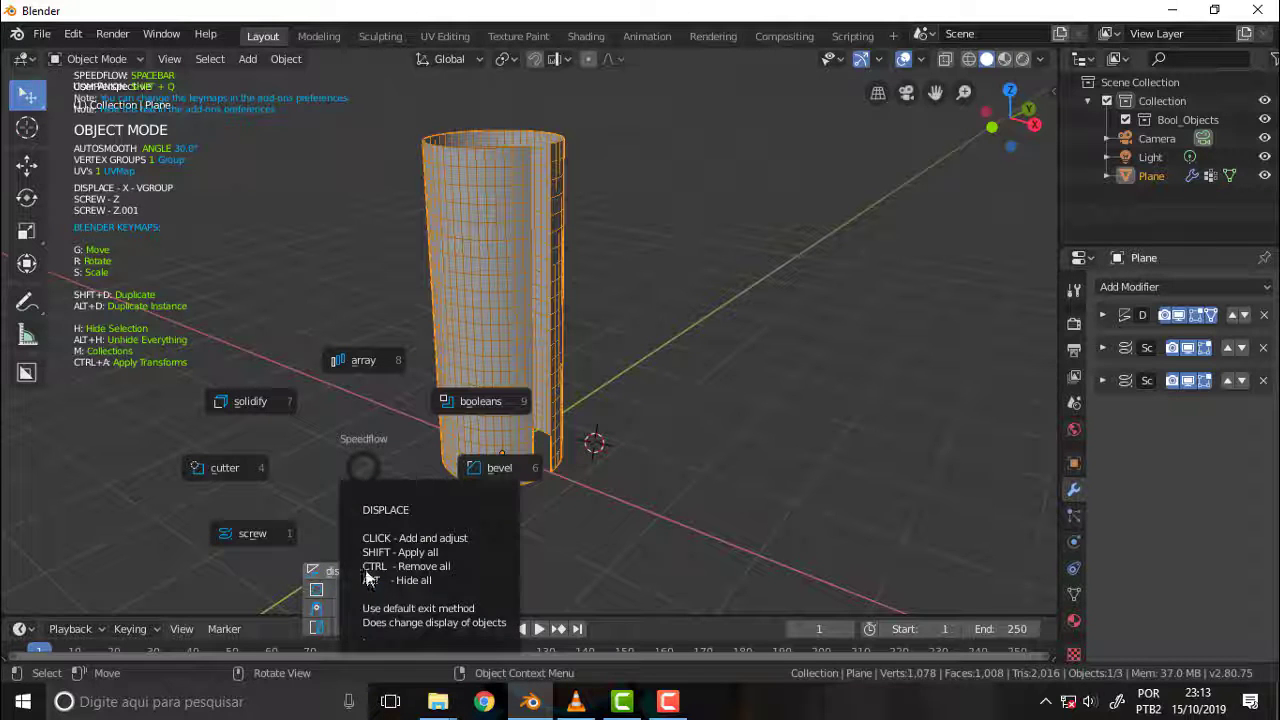
left_click(252, 533)
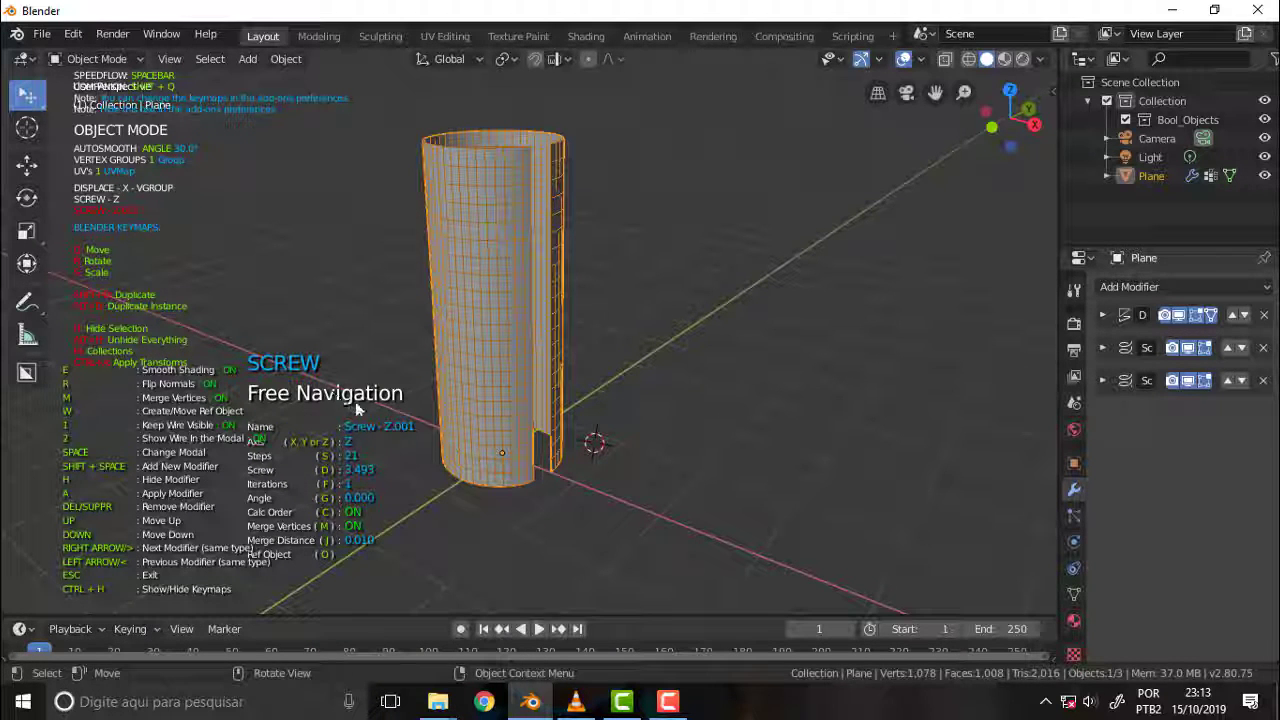
key("Left")
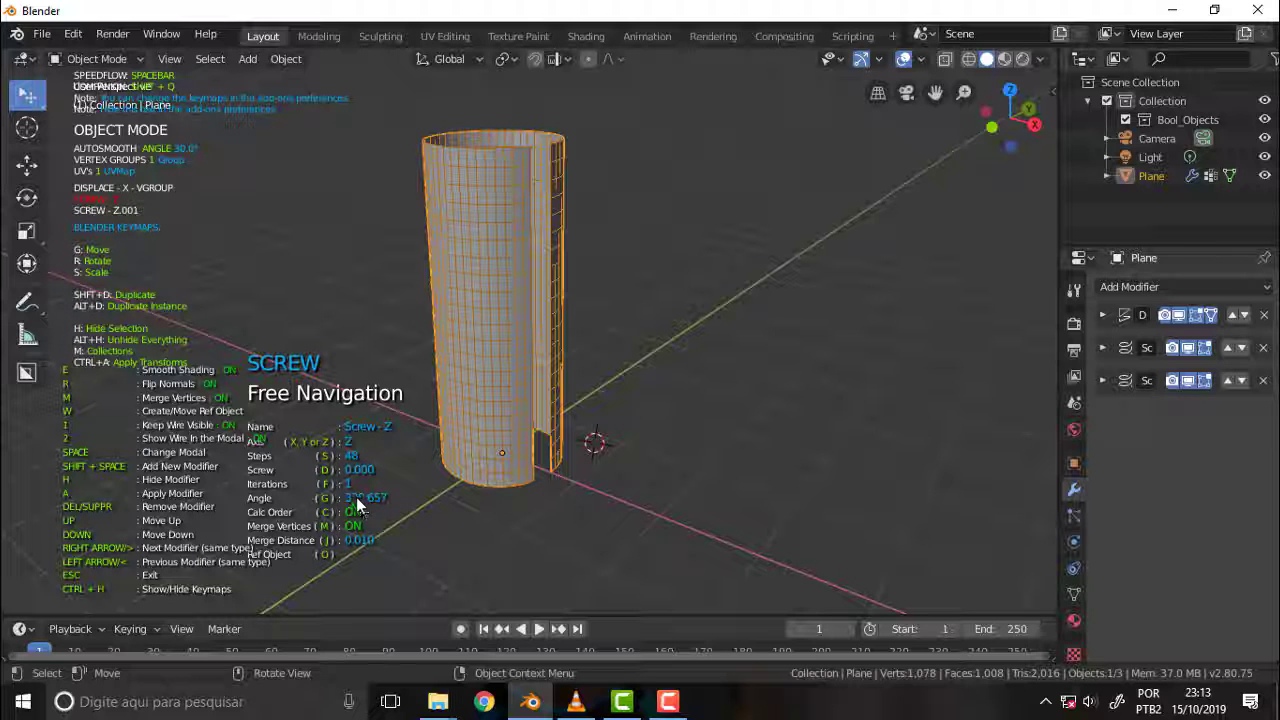
type("gle : 356")
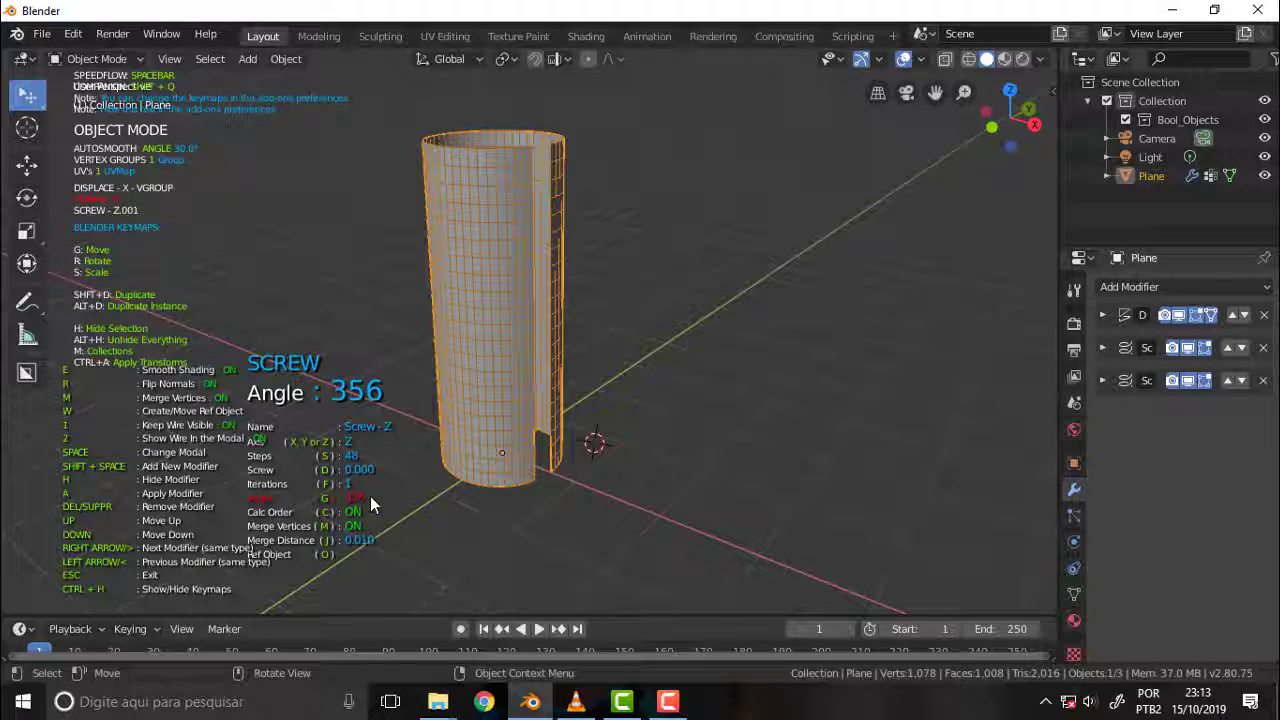
type("0")
key("Return")
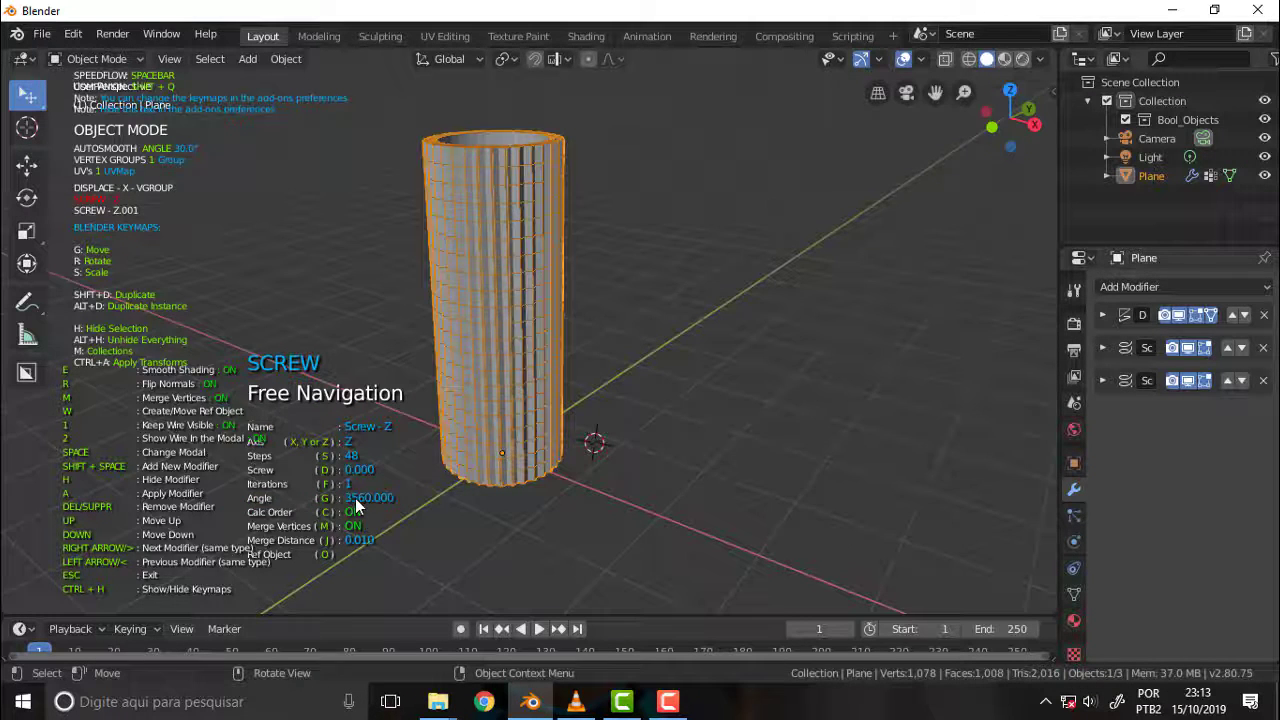
key("Escape")
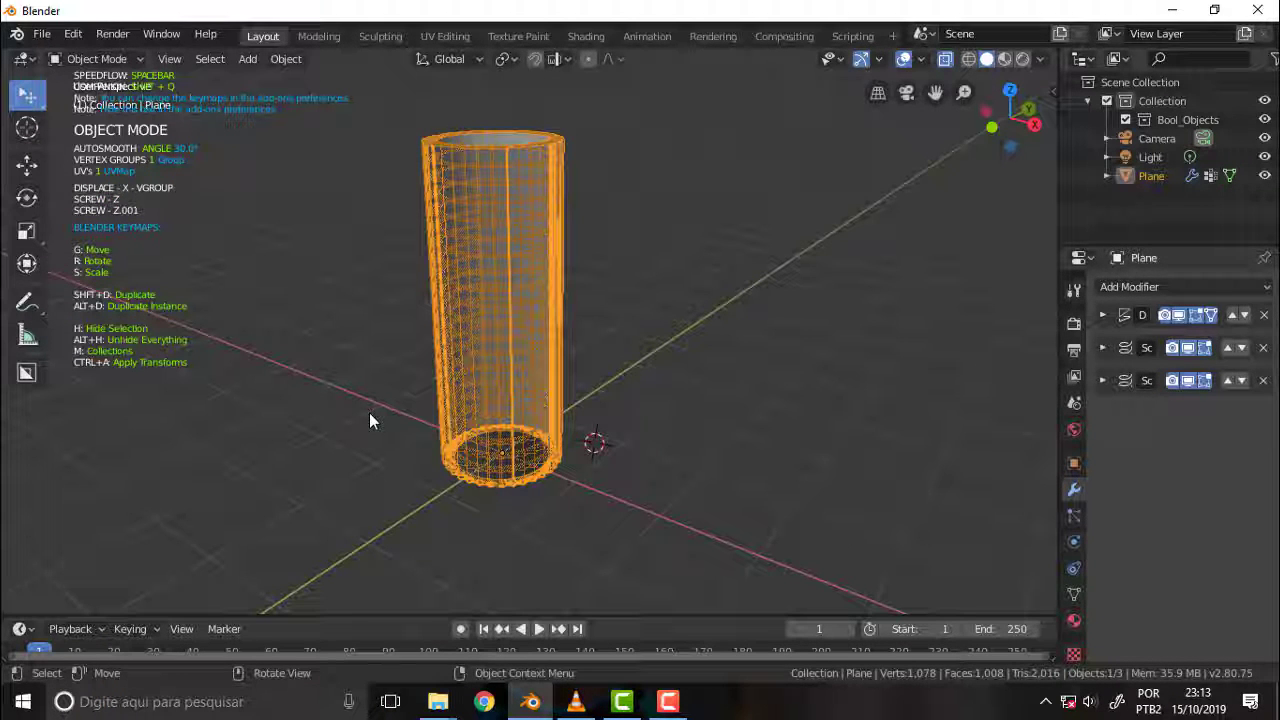
- Set the Screw - Z angle to 360° to close the cylinder wall
key("space")
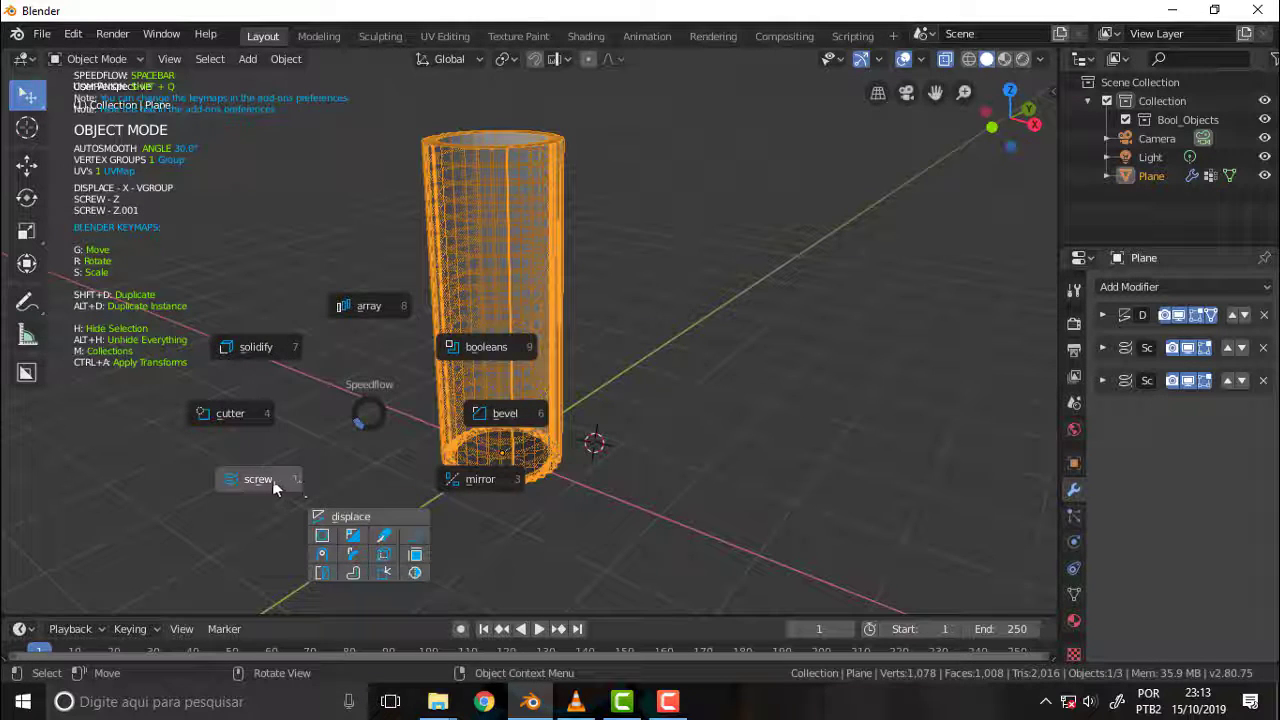
left_click(258, 479)
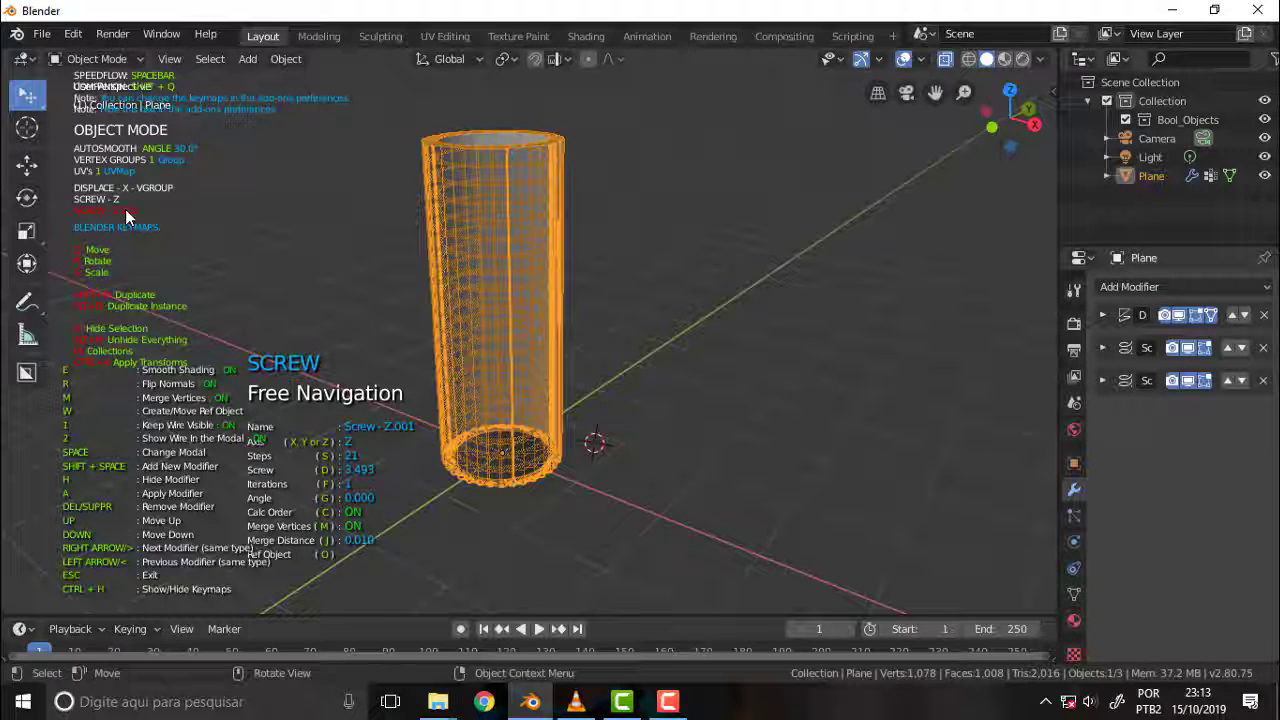
key("Left")
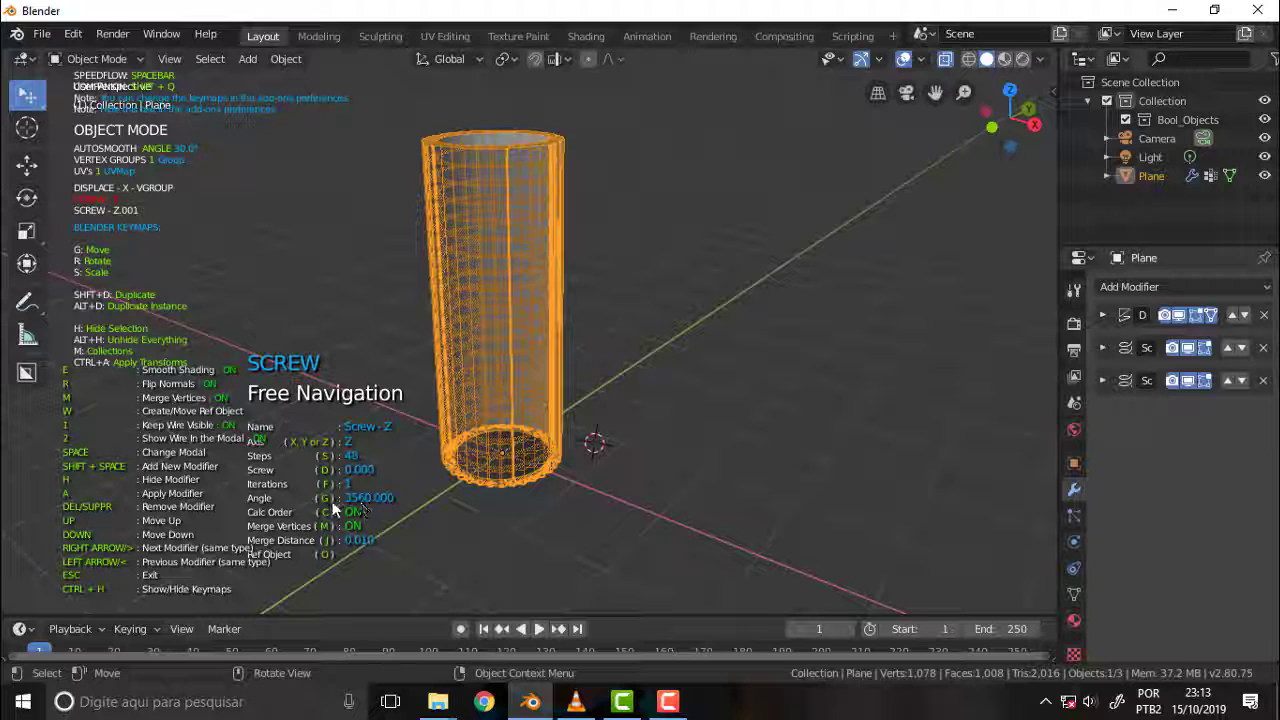
type("g")
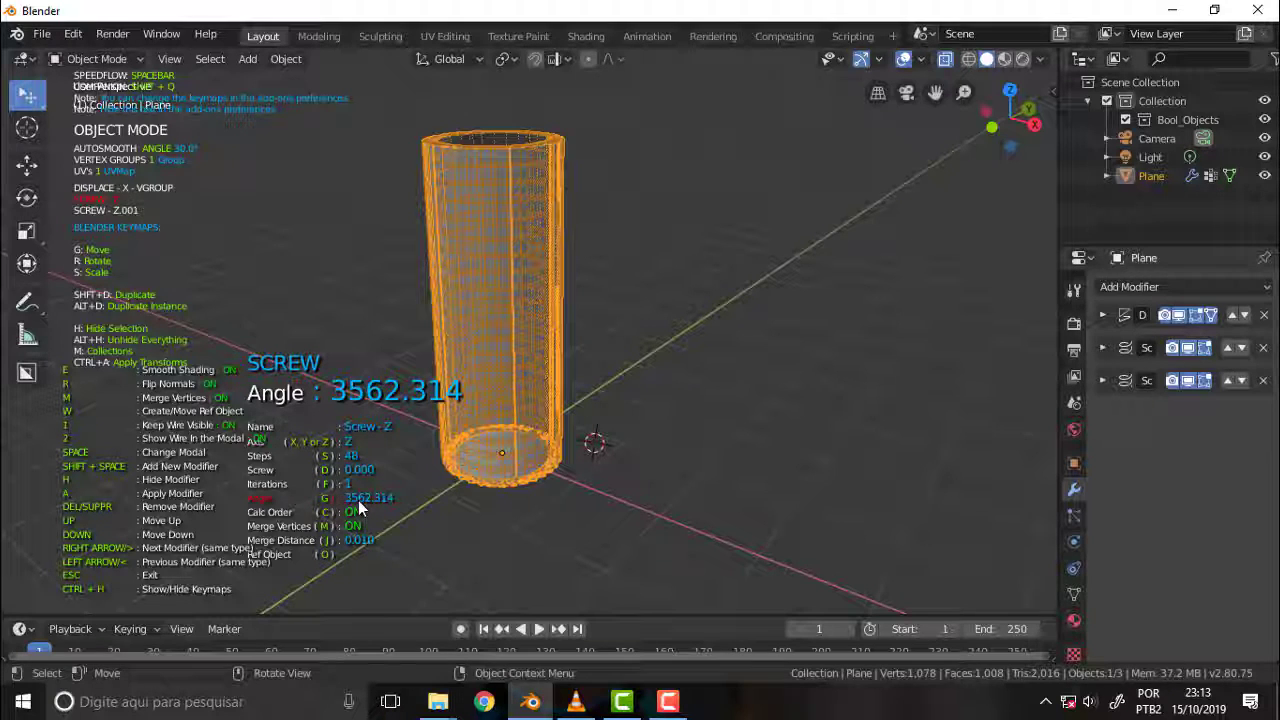
type("360")
key("Return")
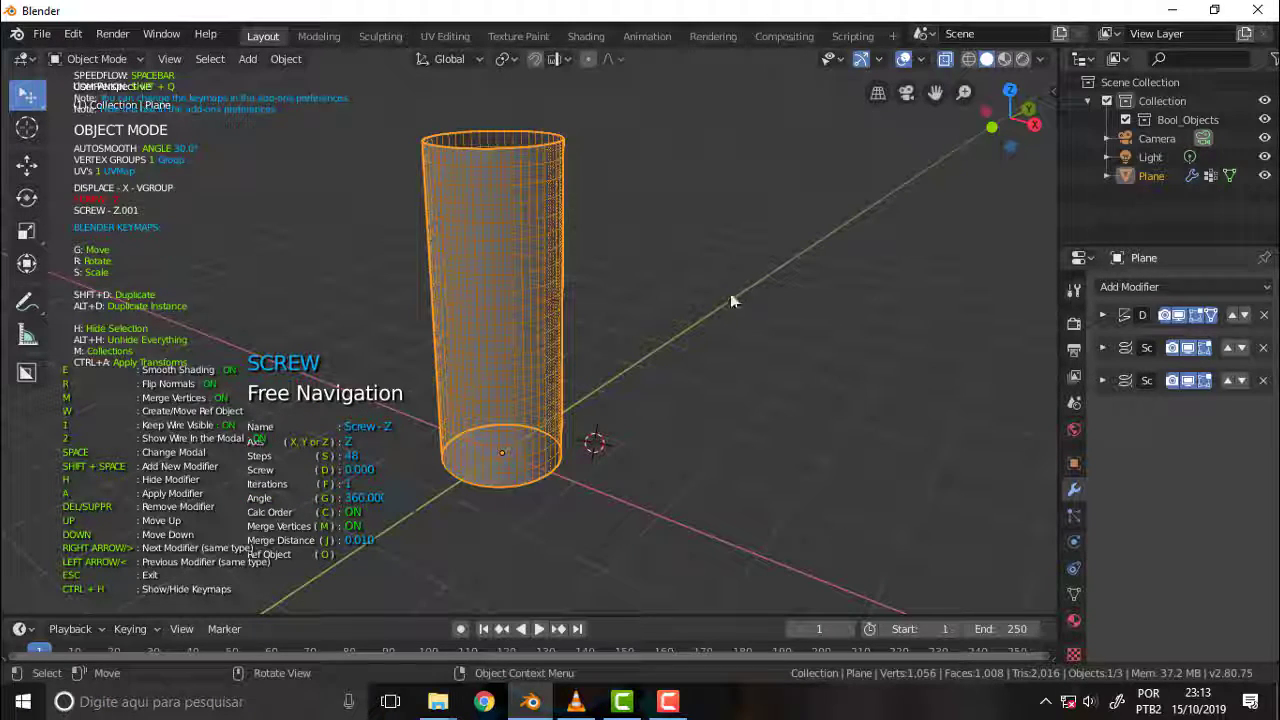
key("Escape")
- Deselect the cylinder and turn off X-ray so it displays solid
left_click(725, 206)
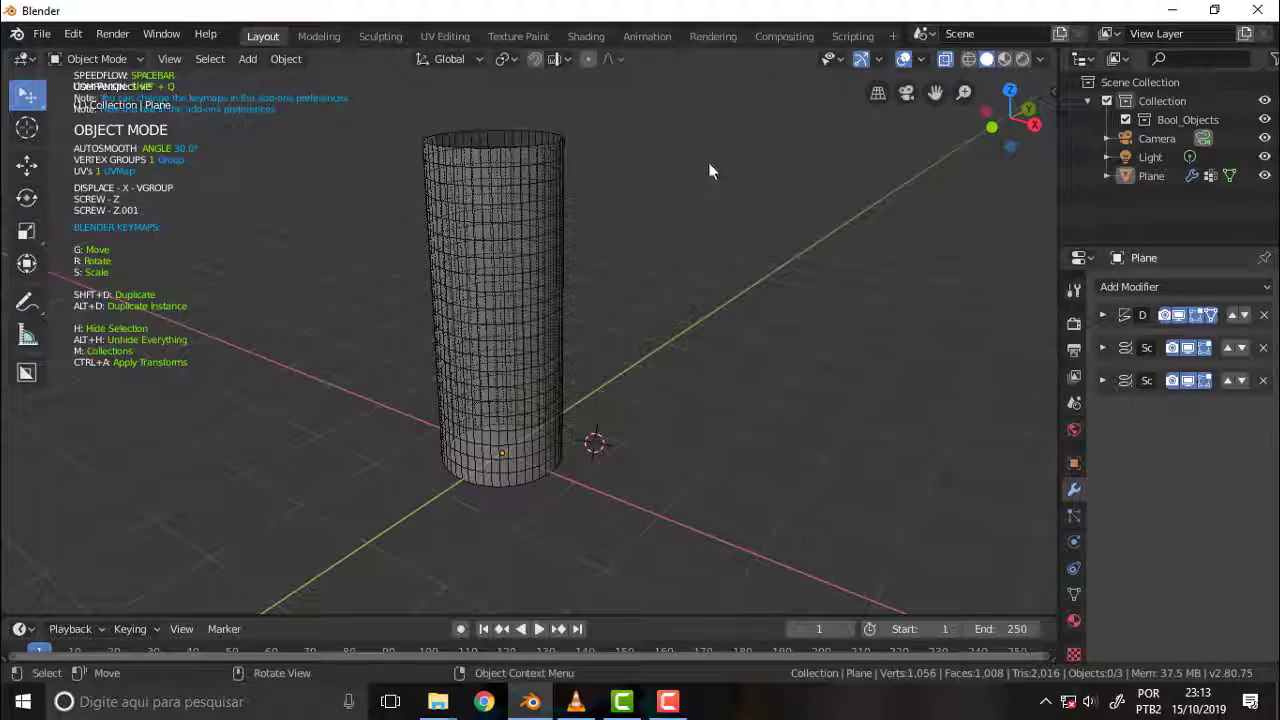
mouse_move(709, 169)
middle_mouse_down()
mouse_move(720, 320)
mouse_move(723, 143)
mouse_move(757, 571)
mouse_move(756, 244)
middle_mouse_up()
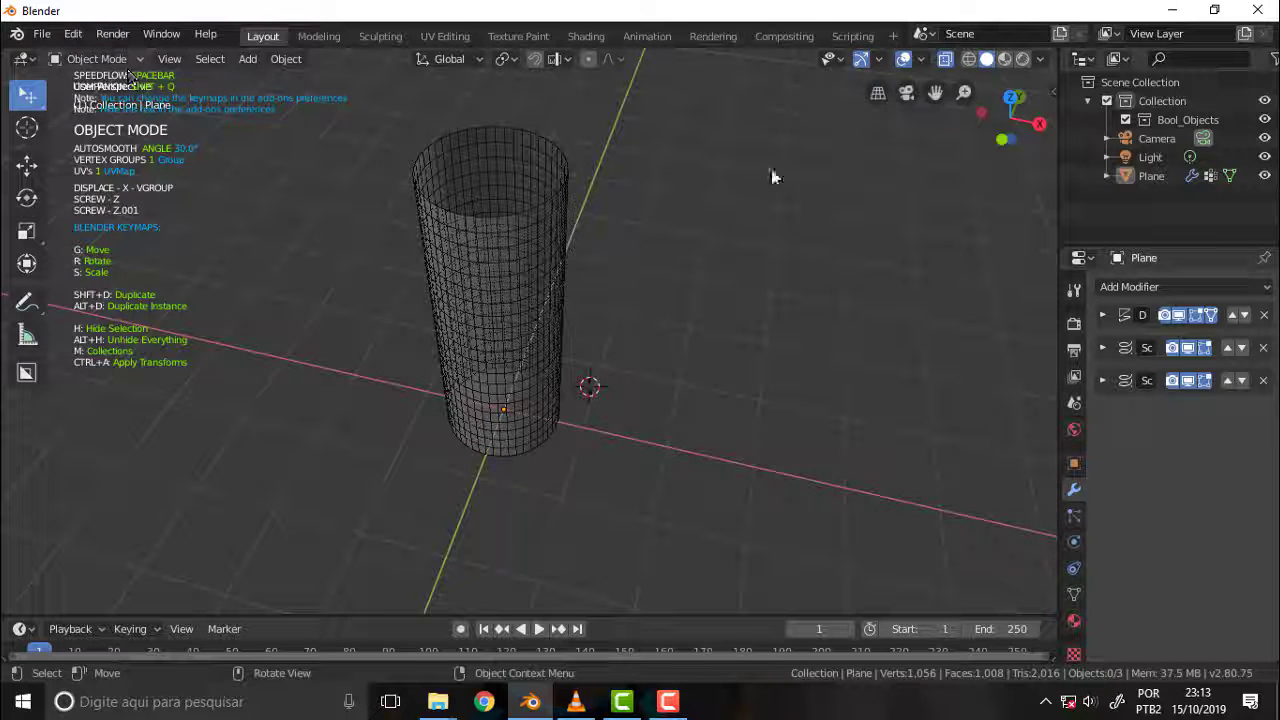
left_click(945, 59)
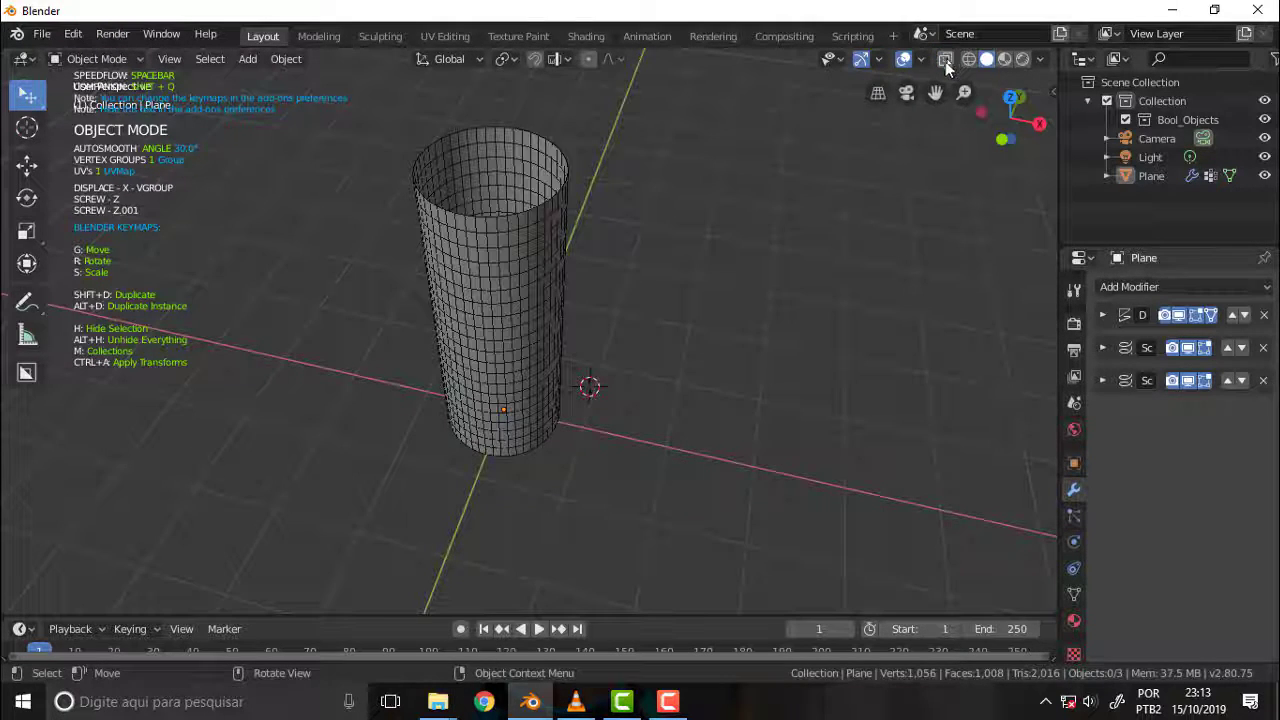
- Orbit, zoom and pan around the solid cylinder to inspect it, including its top opening
mouse_move(703, 260)
middle_mouse_down()
mouse_move(729, 123)
mouse_move(667, 535)
middle_mouse_up()
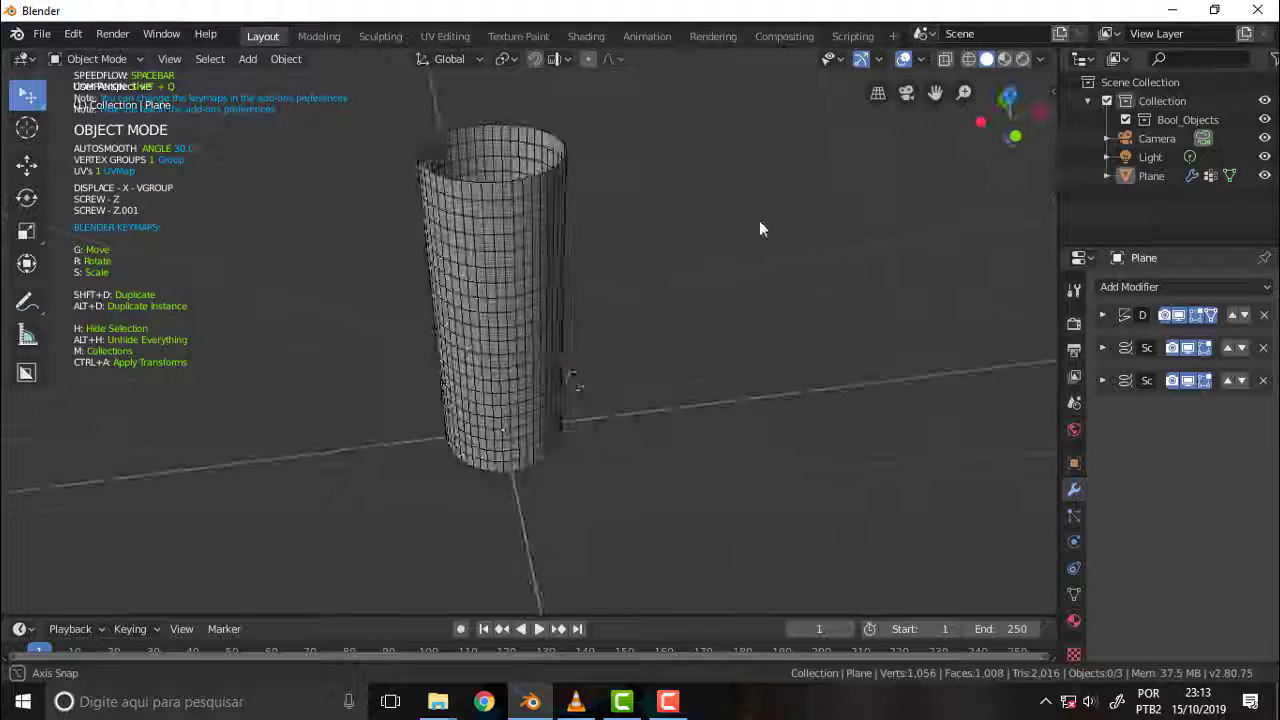
left_click(668, 703)
left_click(668, 703)
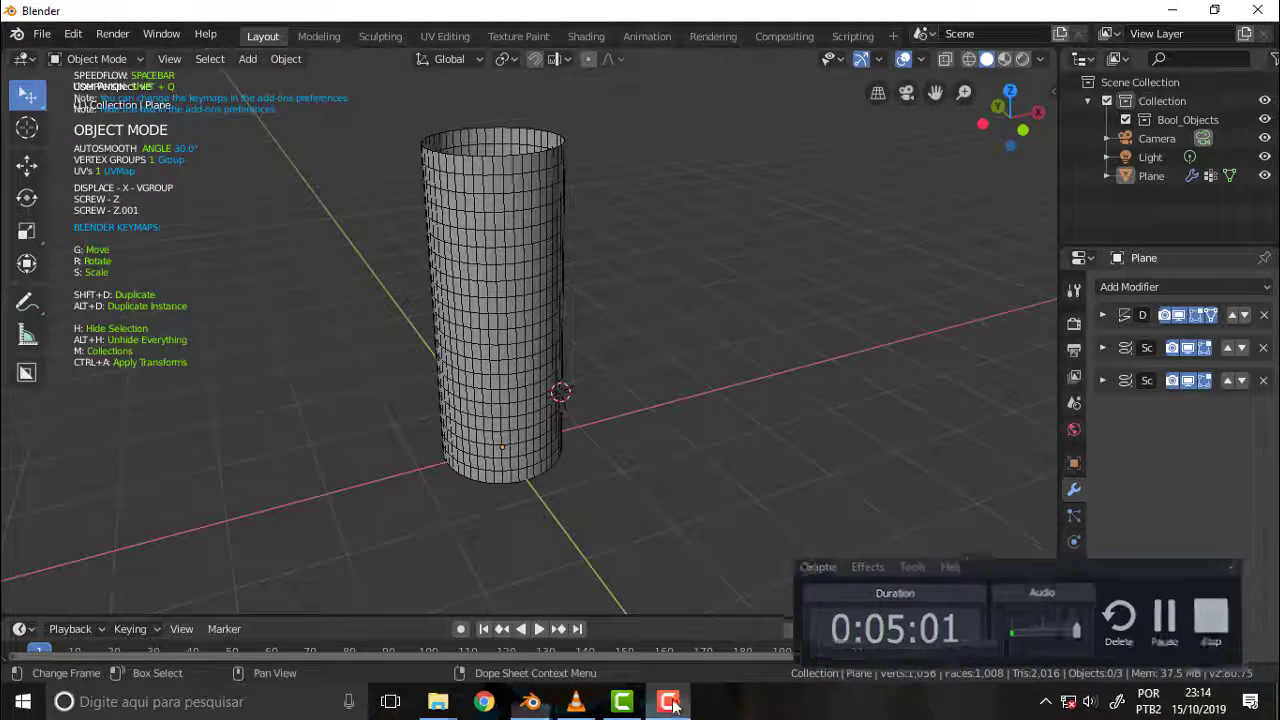
scroll(706, 366, "up", 4)
scroll(706, 366, "down", 4)
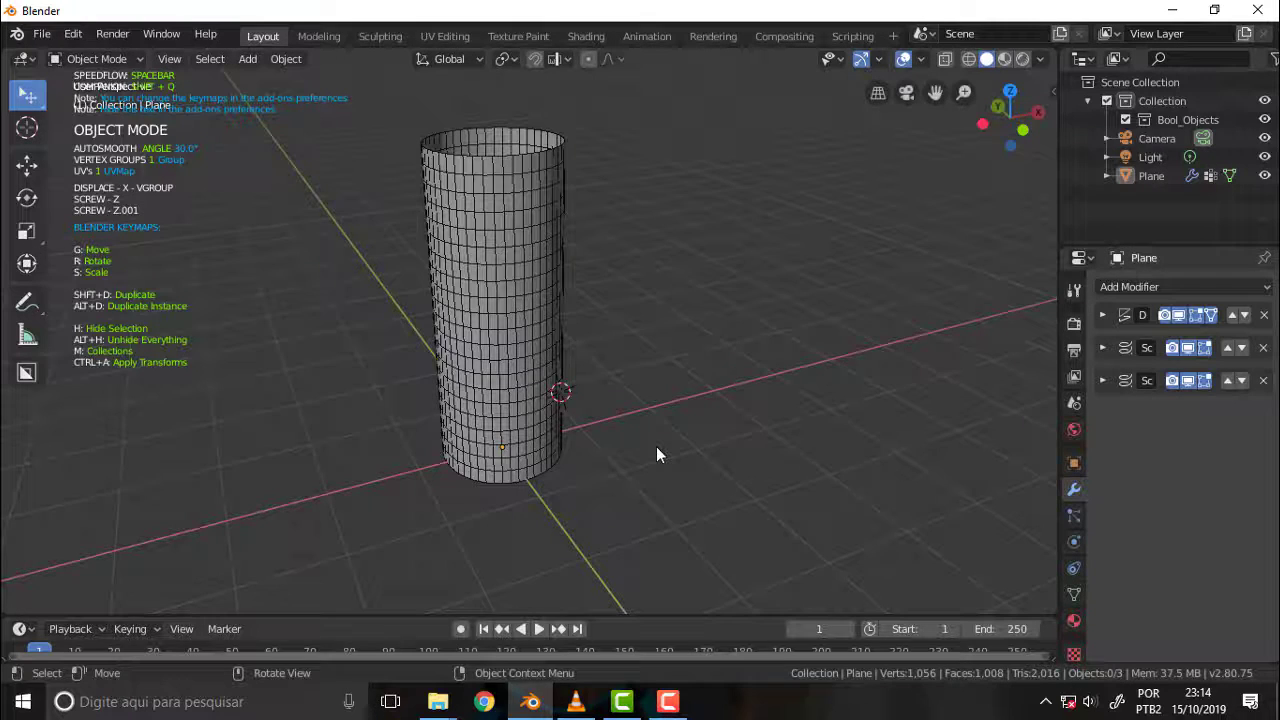
scroll(656, 446, "up", 4)
scroll(657, 441, "down", 3)
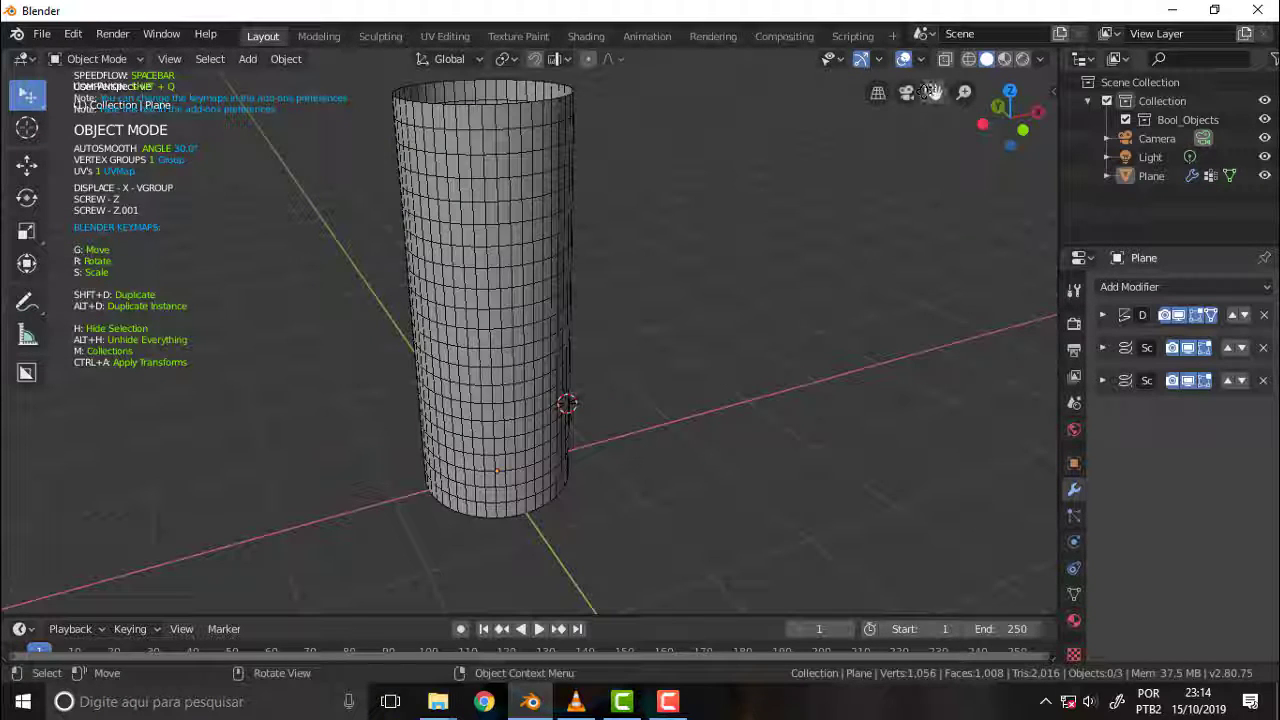
left_click_drag(935, 92, 811, 203)
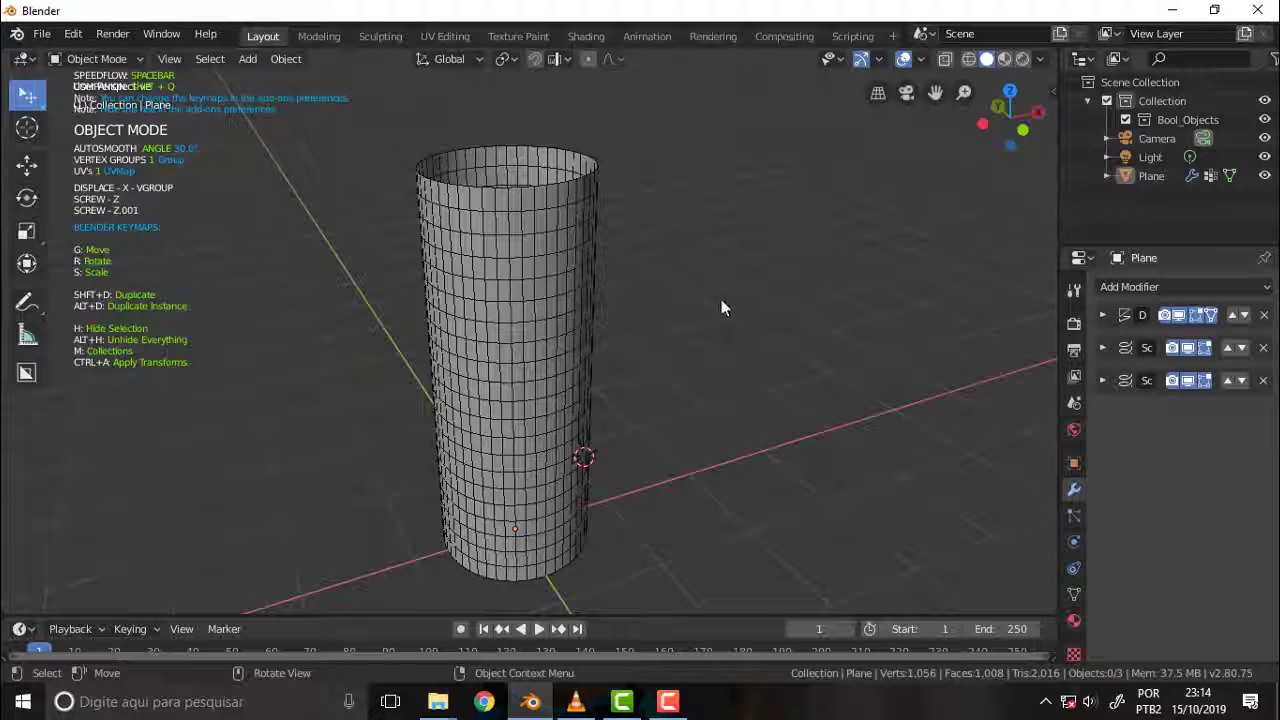
scroll(703, 305, "down", 2)
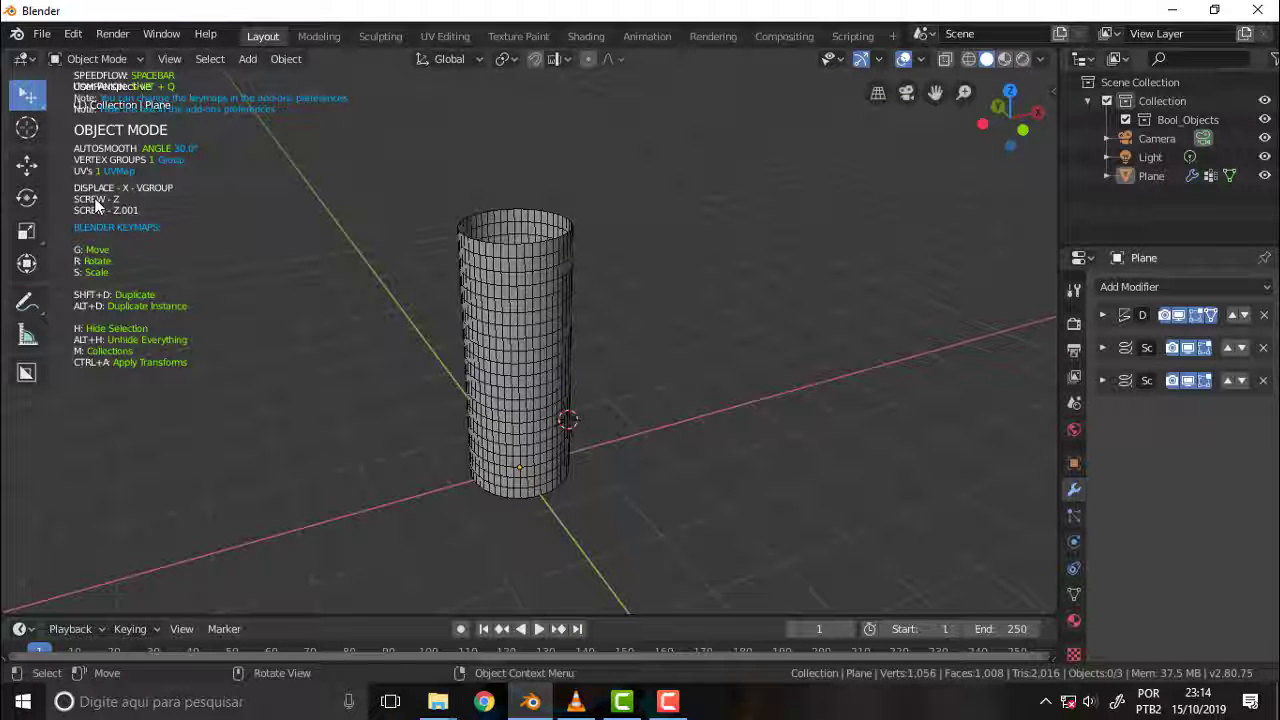
- With Speedflow's Screw tool, set the second screw modifier's offset to 8.679
key("space")
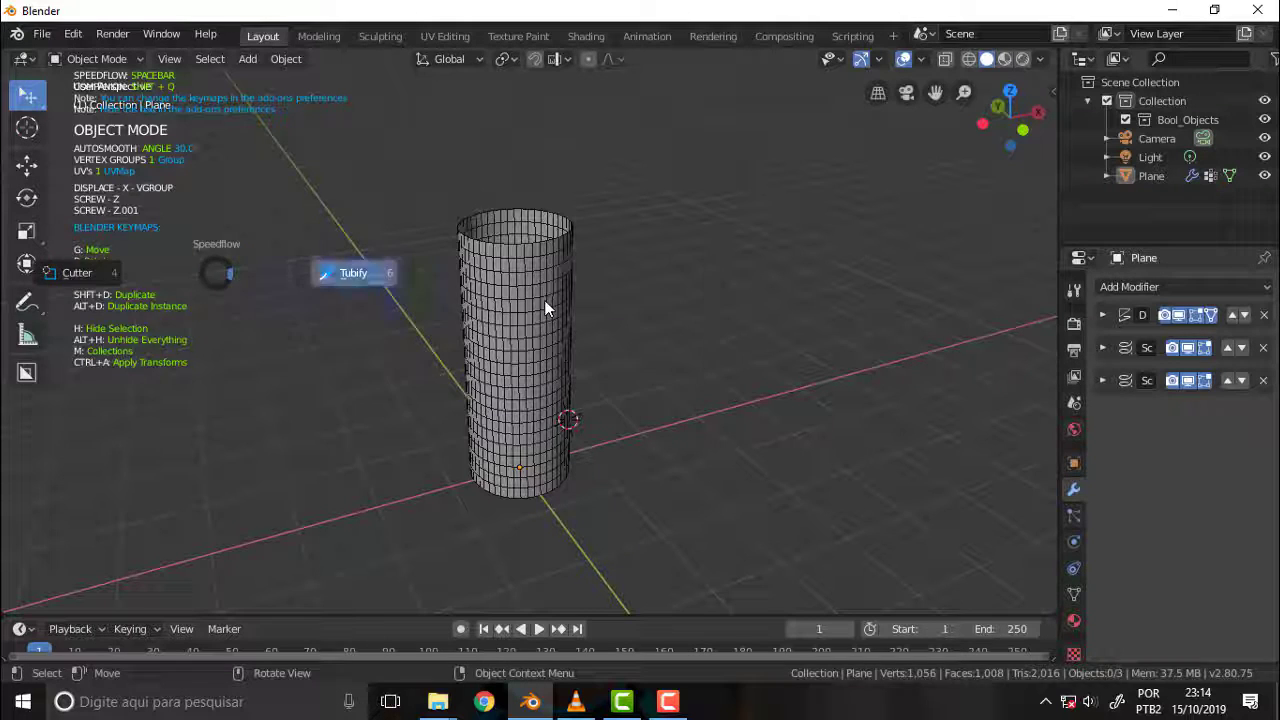
left_click(544, 300)
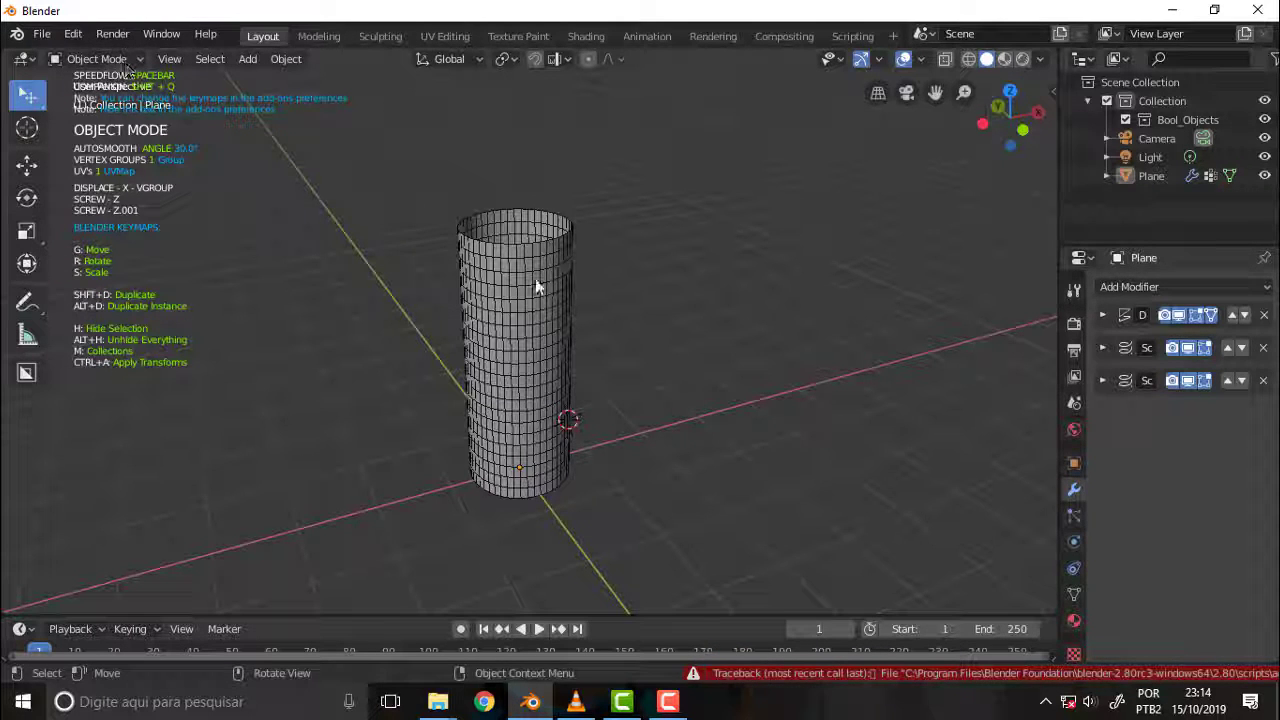
left_click(540, 286)
key("space")
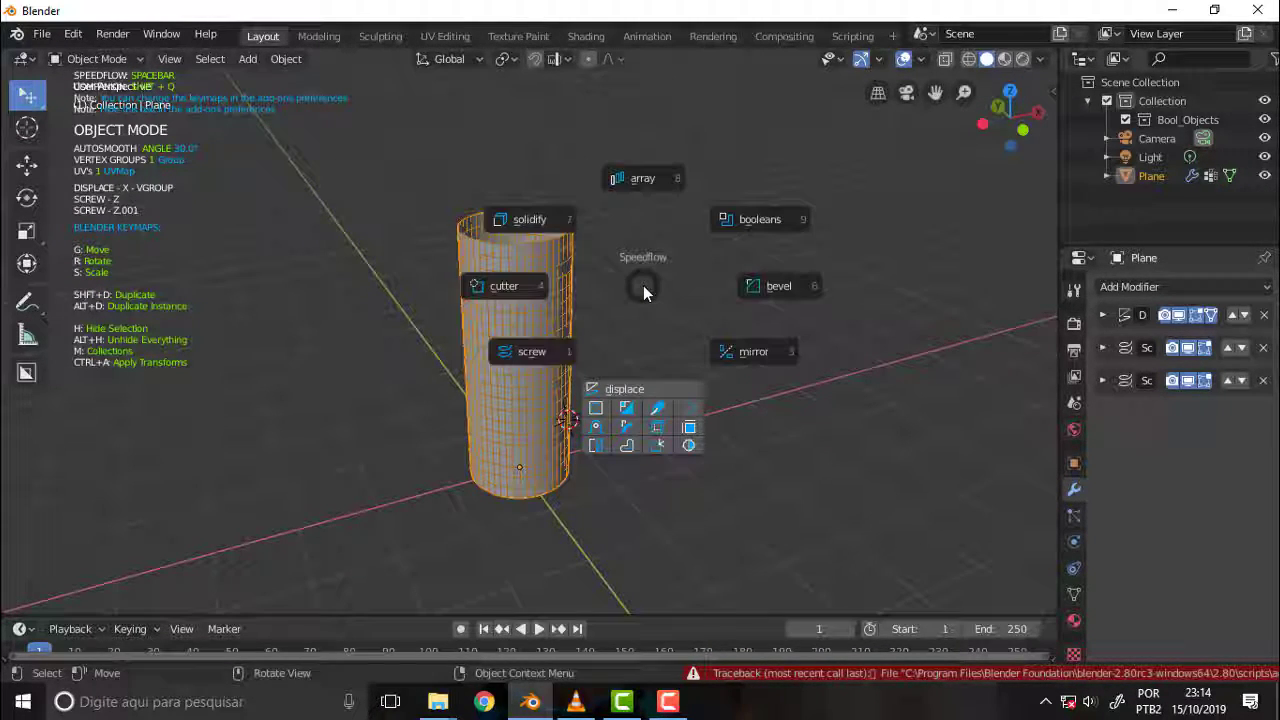
left_click(540, 352)
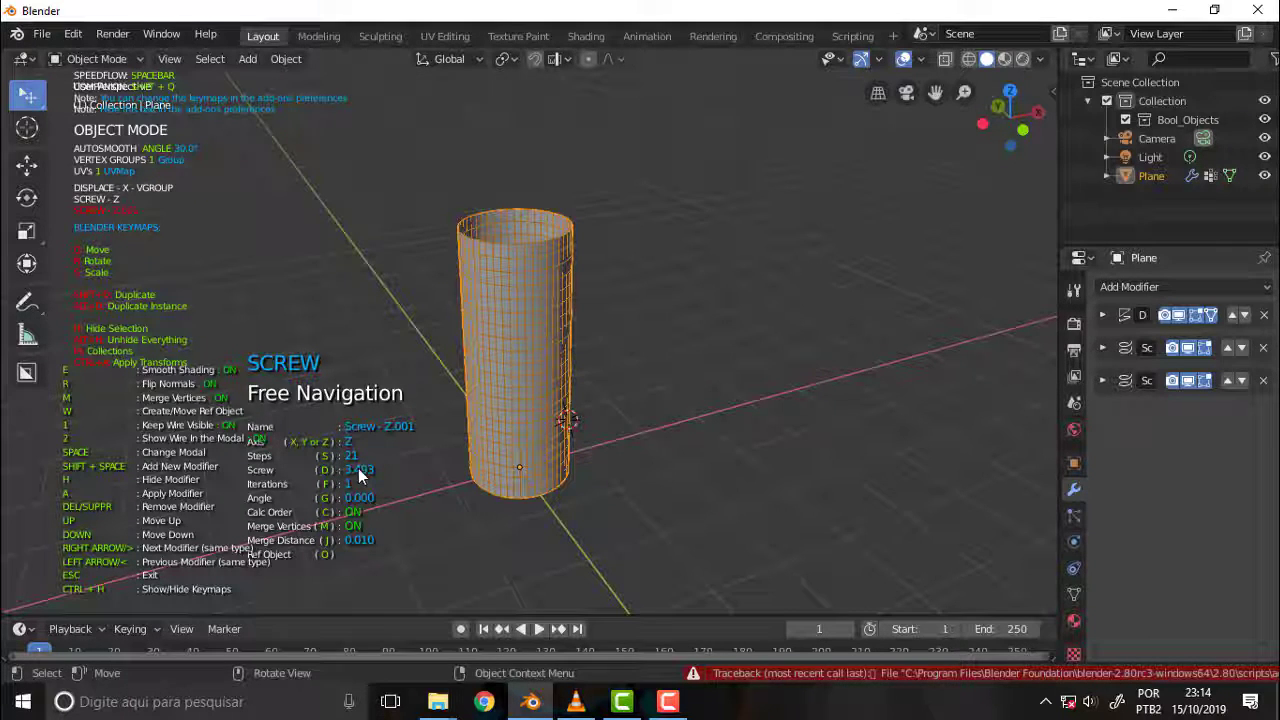
key("d")
left_click(1038, 279)
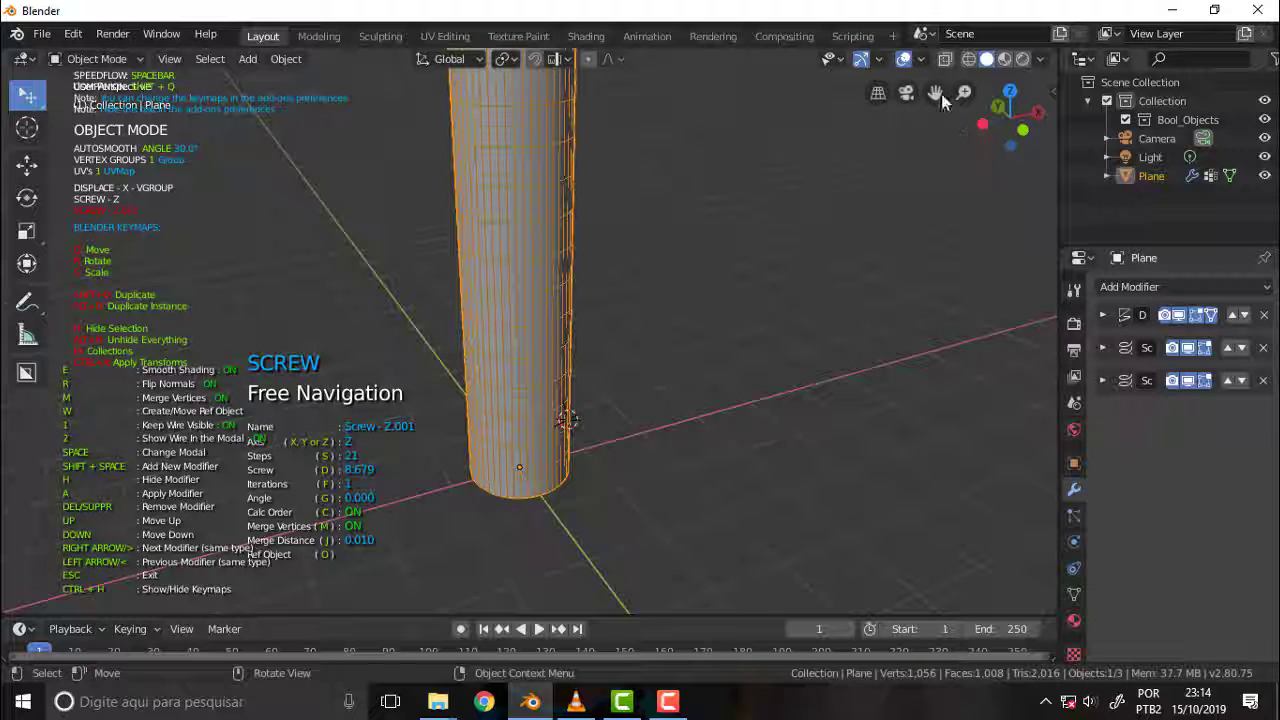
key("Escape")
- Deselect the cylinder and zoom and orbit to look over the taller shell
scroll(935, 91, "up", 3)
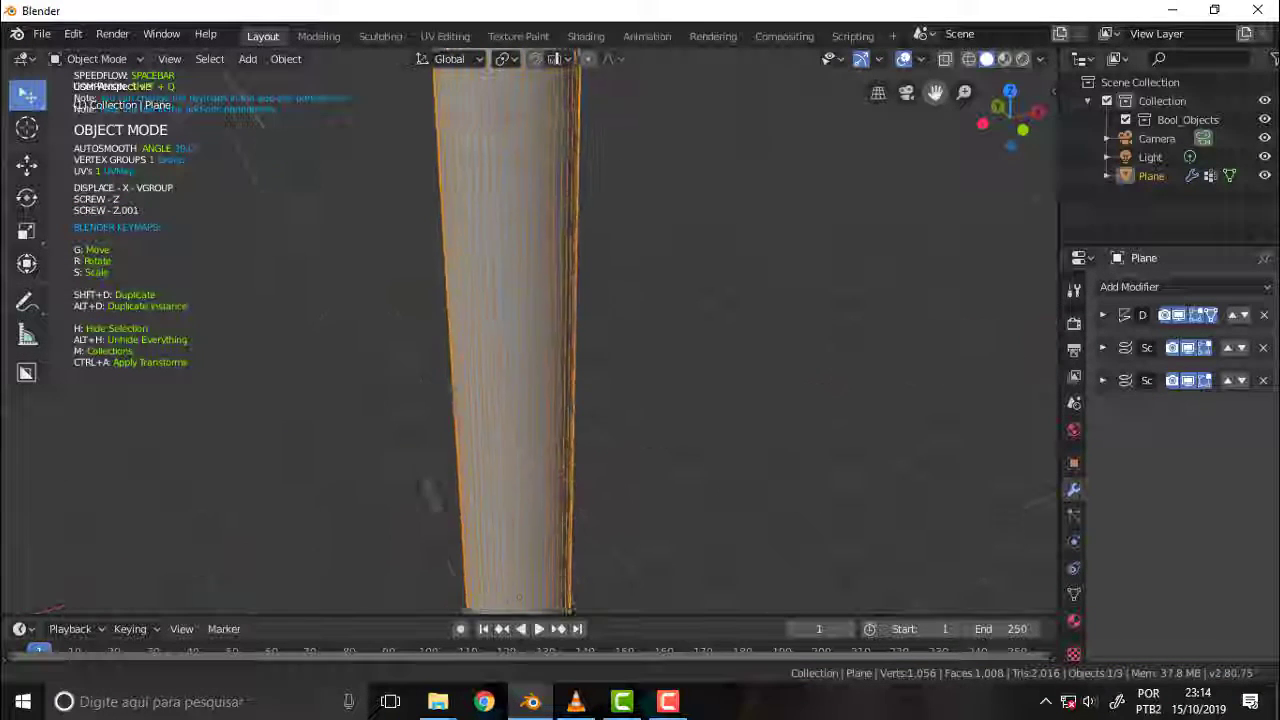
scroll(823, 128, "down", 6)
scroll(766, 174, "up", 2)
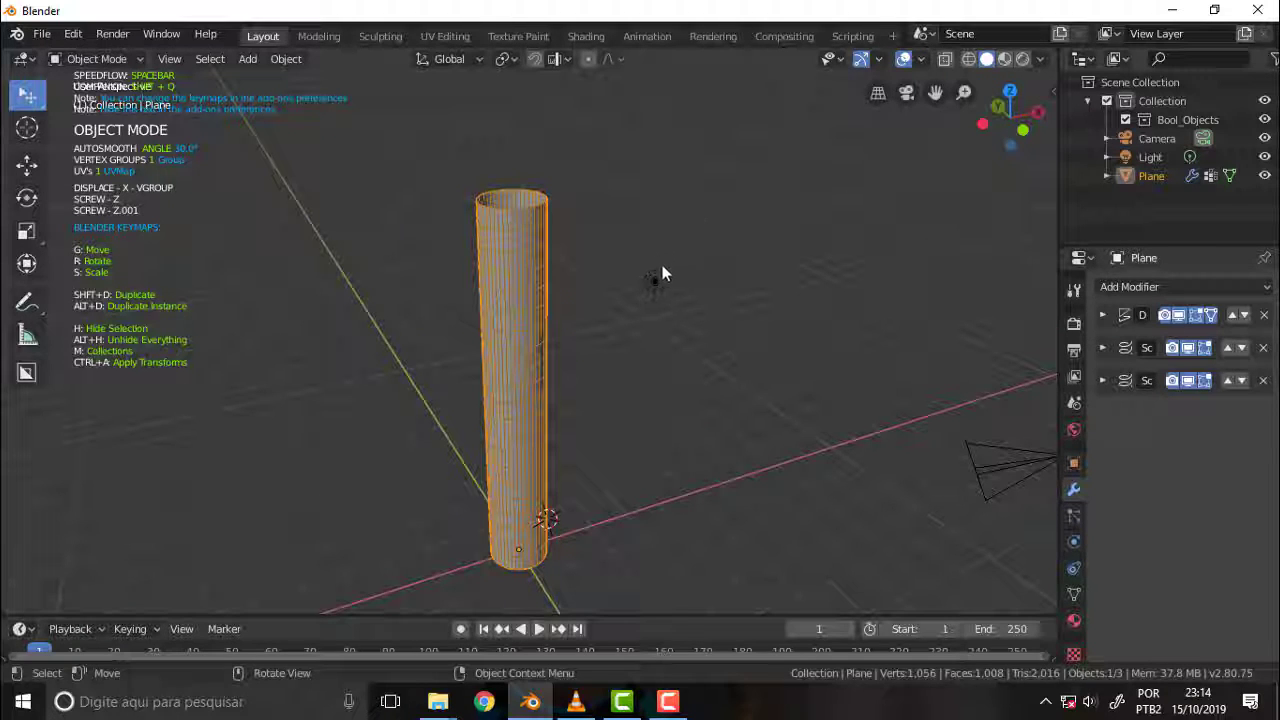
middle_click_drag(662, 265, 634, 209)
left_click(658, 263)
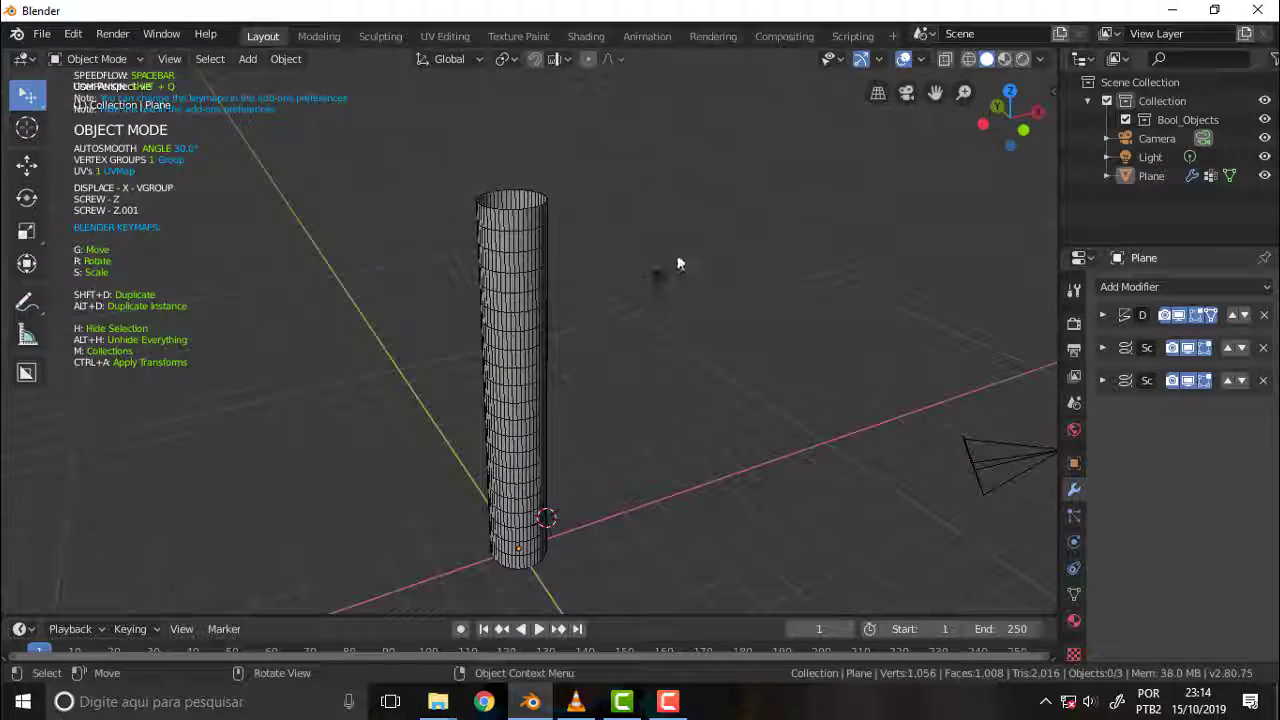
scroll(677, 254, "up", 2)
scroll(678, 256, "down", 1)
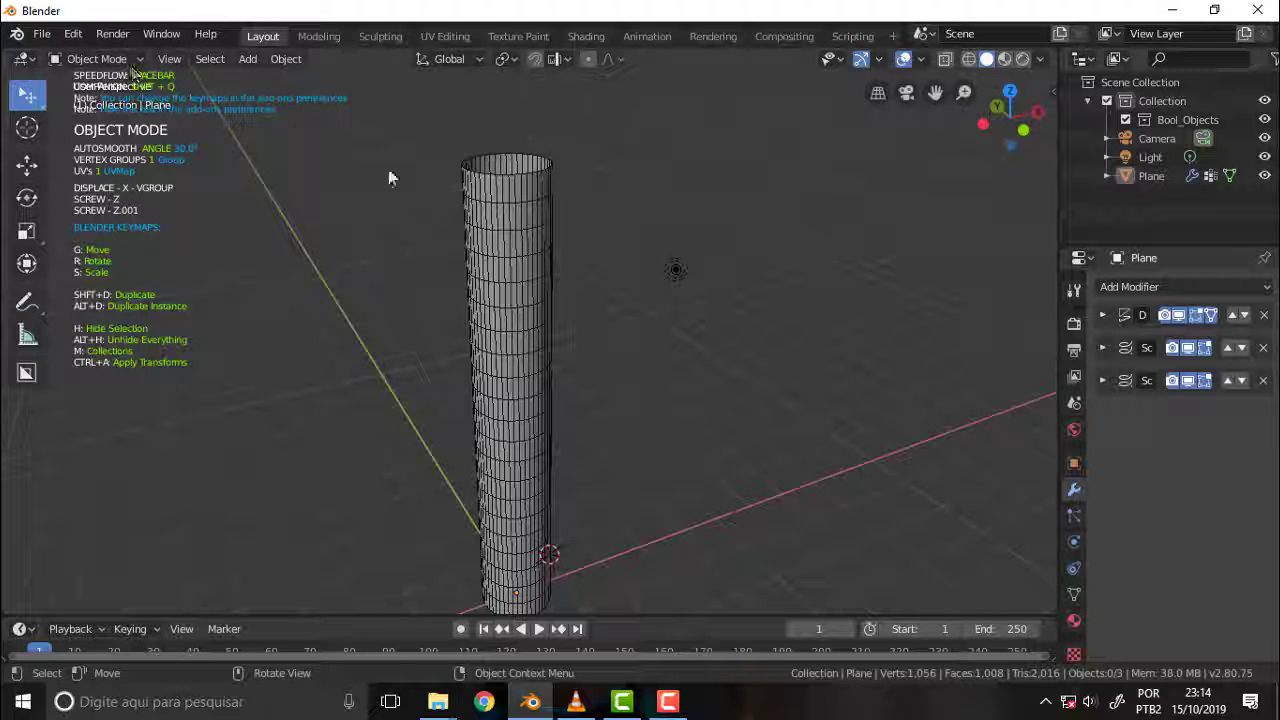
- Save As the scene under the name 'rope 001.blend' in the Curse folder
left_click(42, 36)
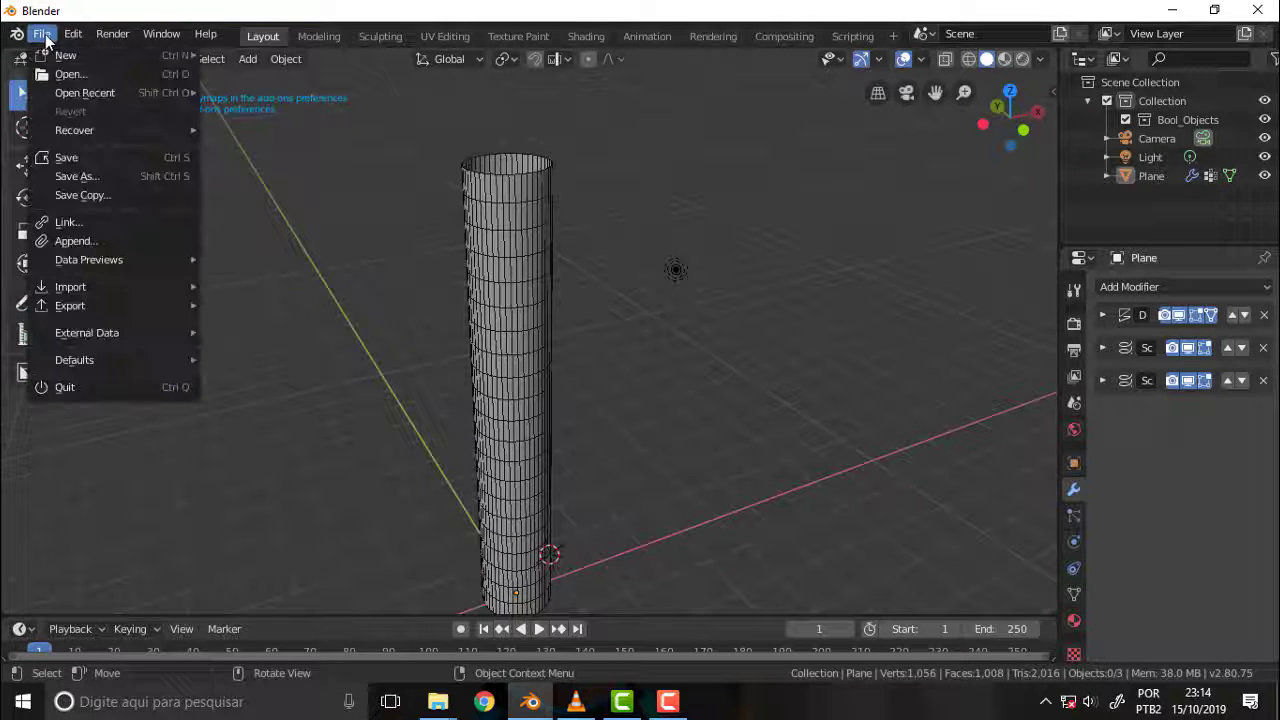
left_click(116, 178)
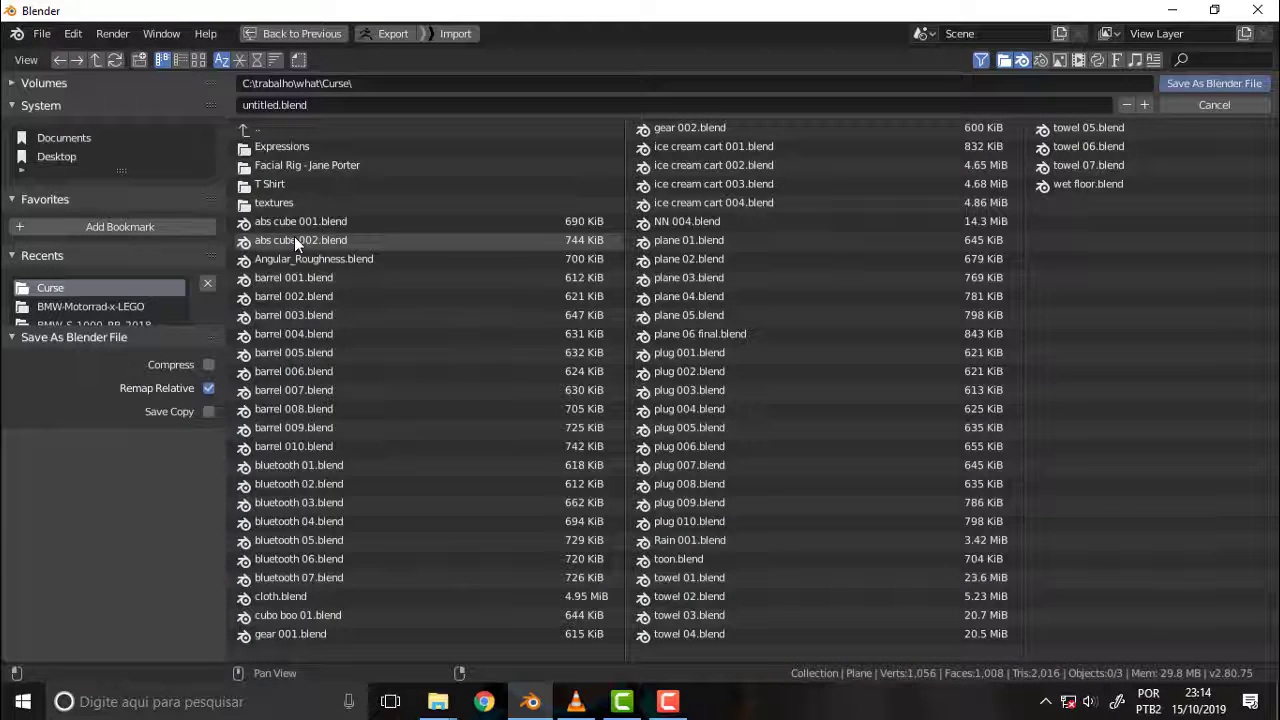
left_click(275, 105)
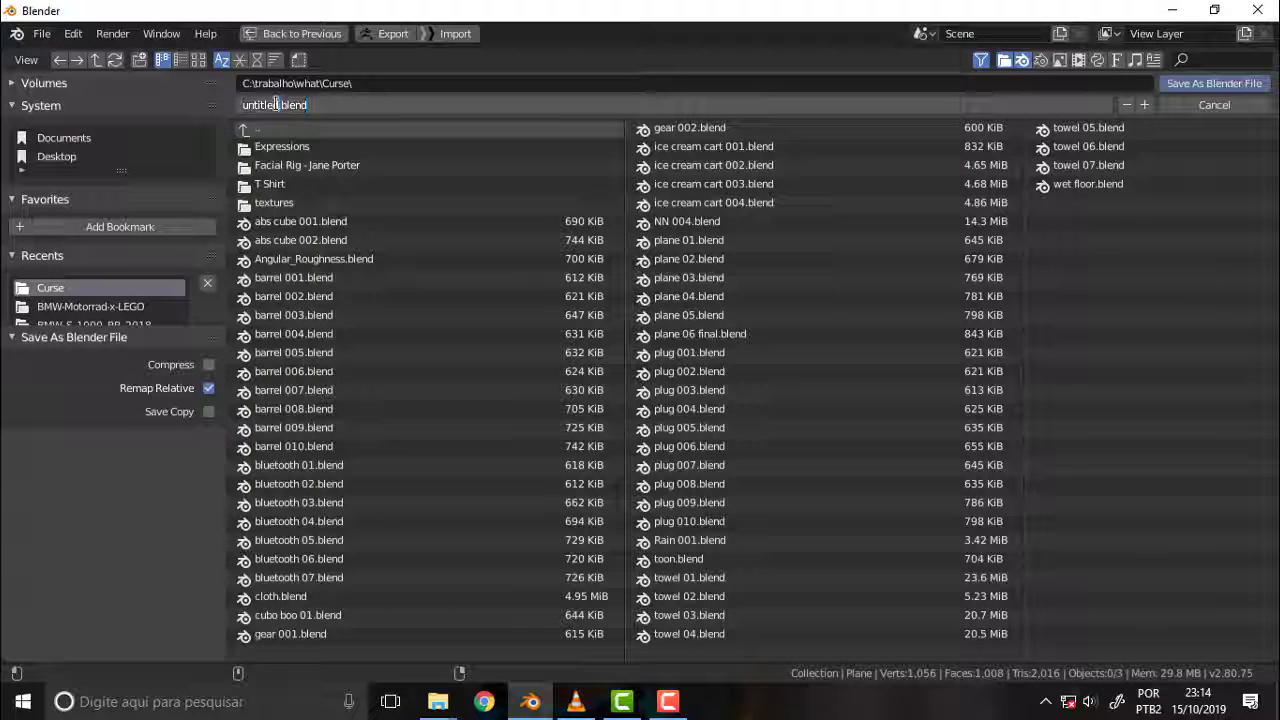
key("Home")
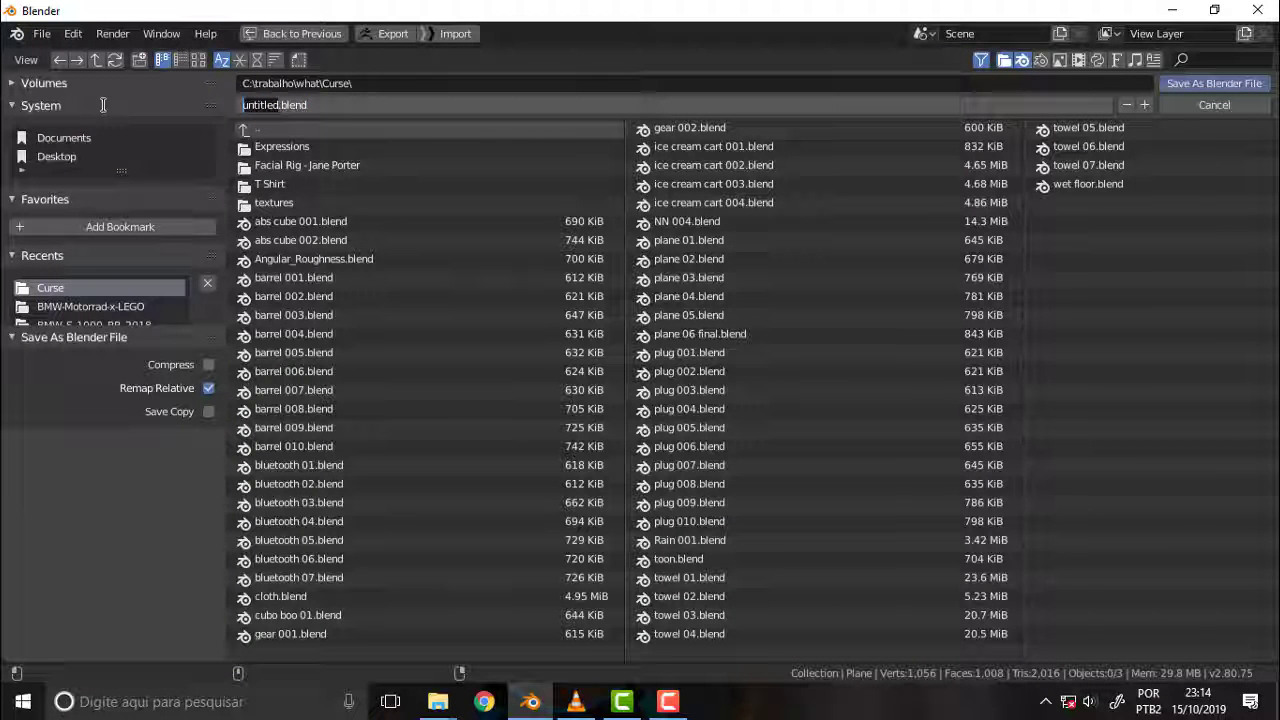
type("rope 001")
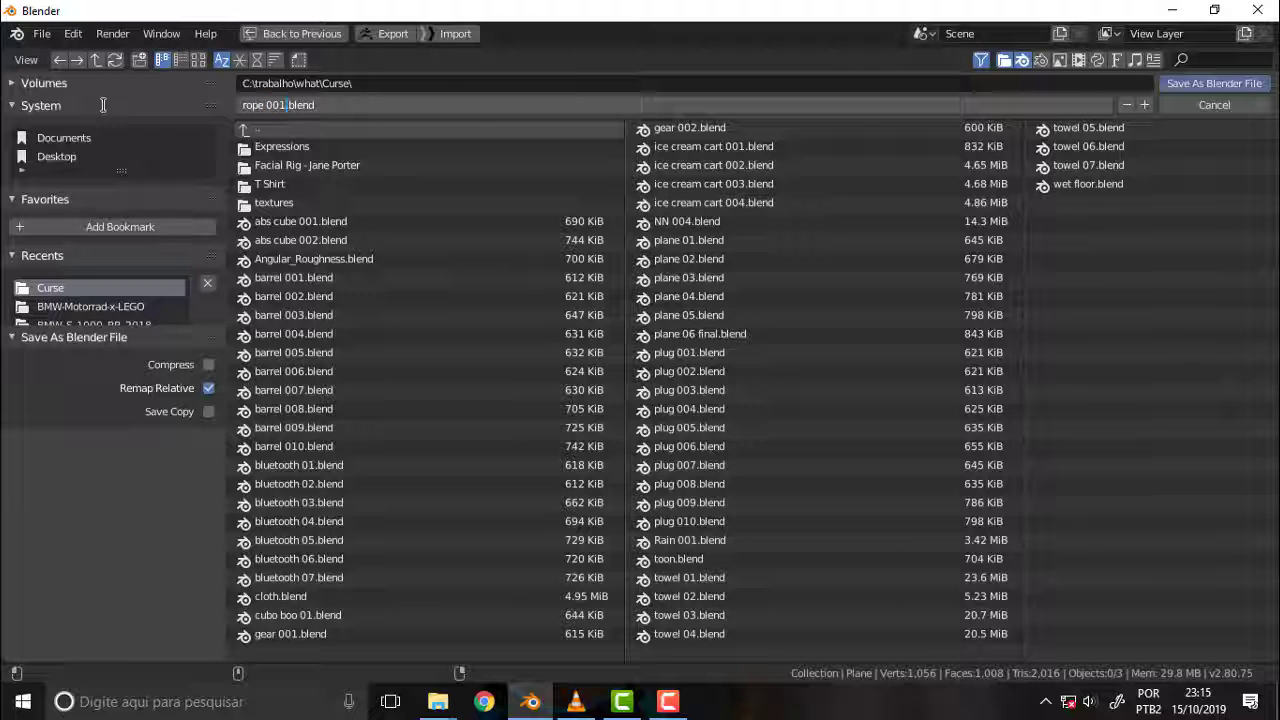
left_click(1247, 88)
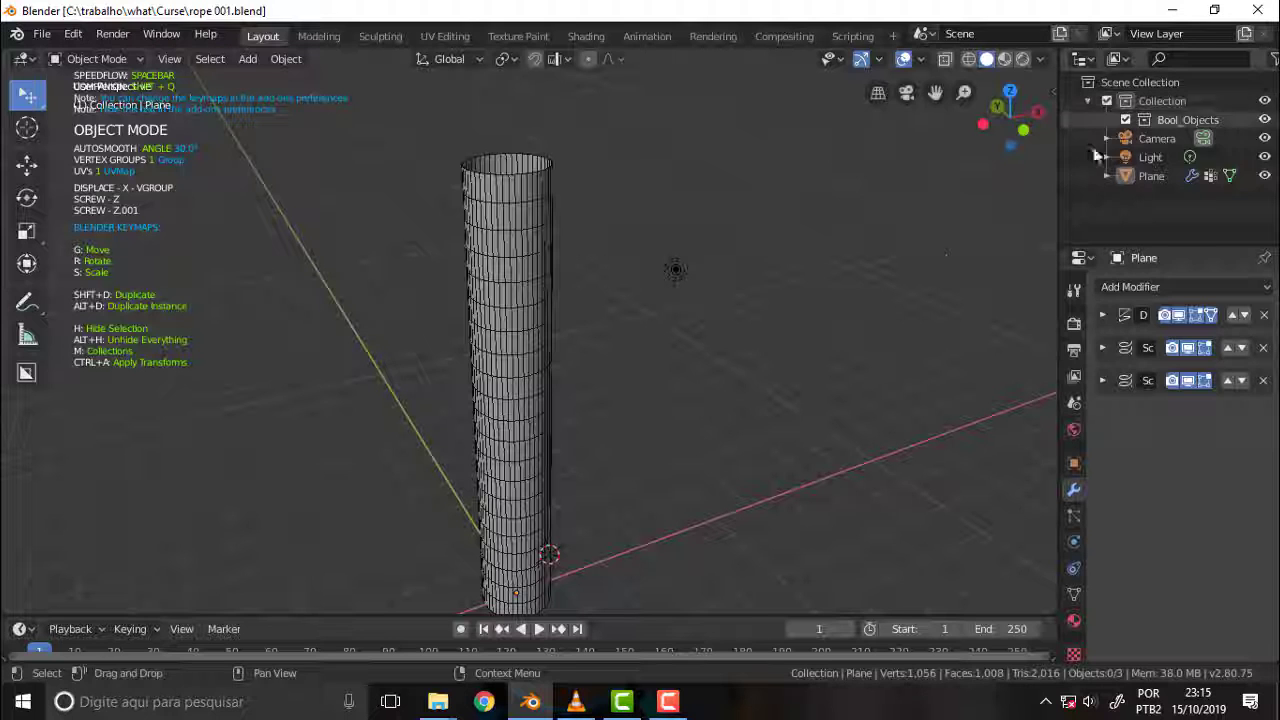